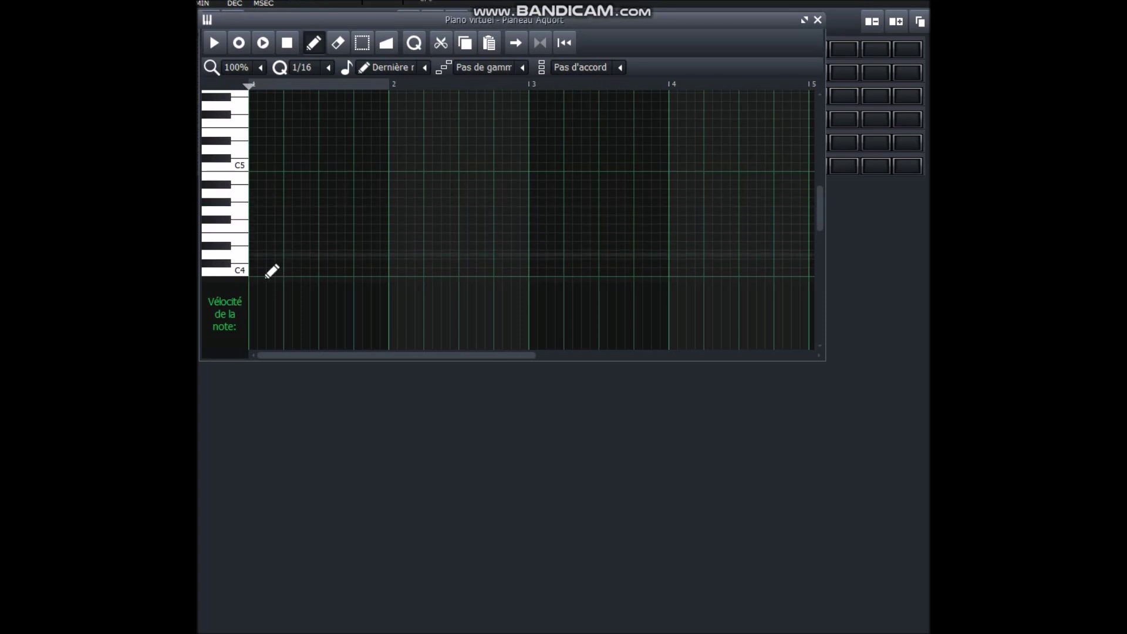
Draw a one-bar chord of D4, A4 and E5 in bar 1 of the Pianeau Aquort pattern.
left_click_drag(266, 268, 397, 269)
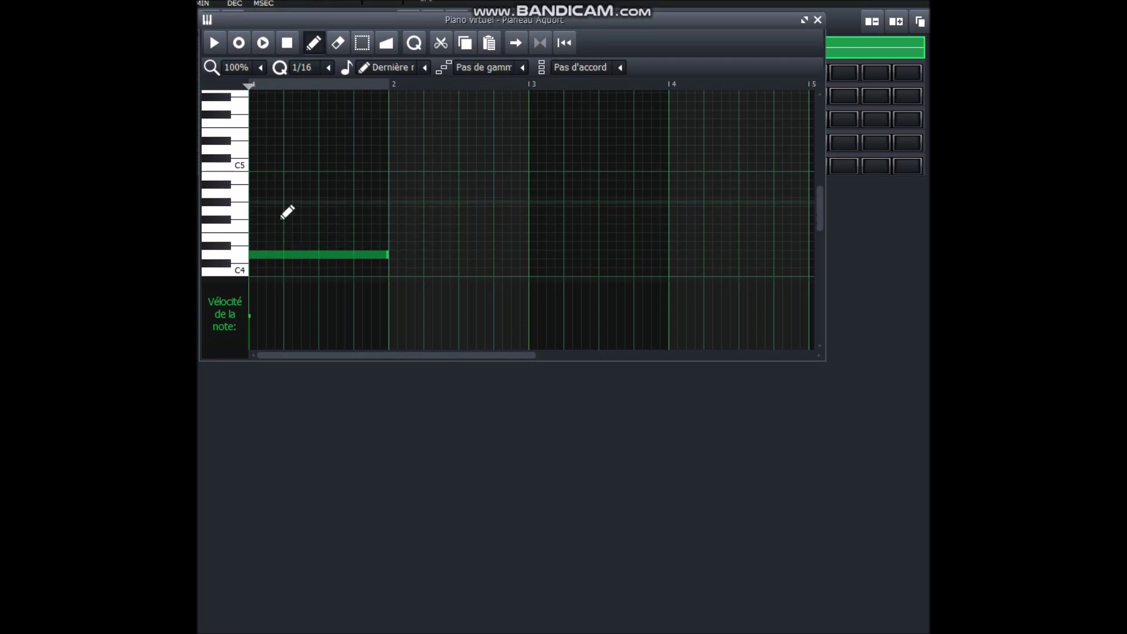
left_click(258, 193)
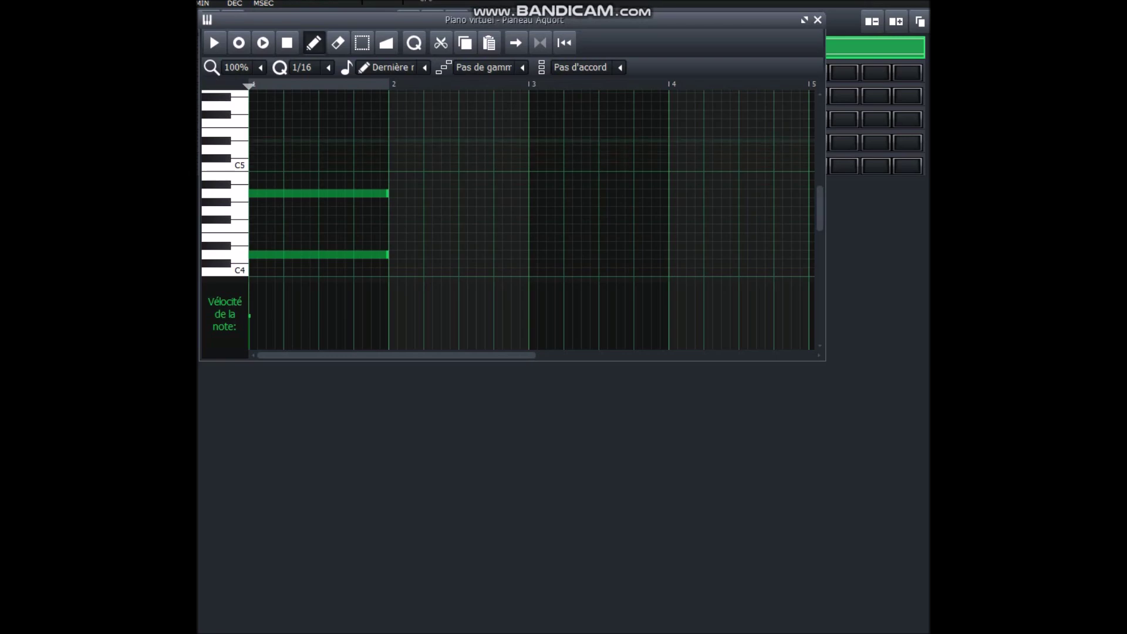
left_click(258, 132)
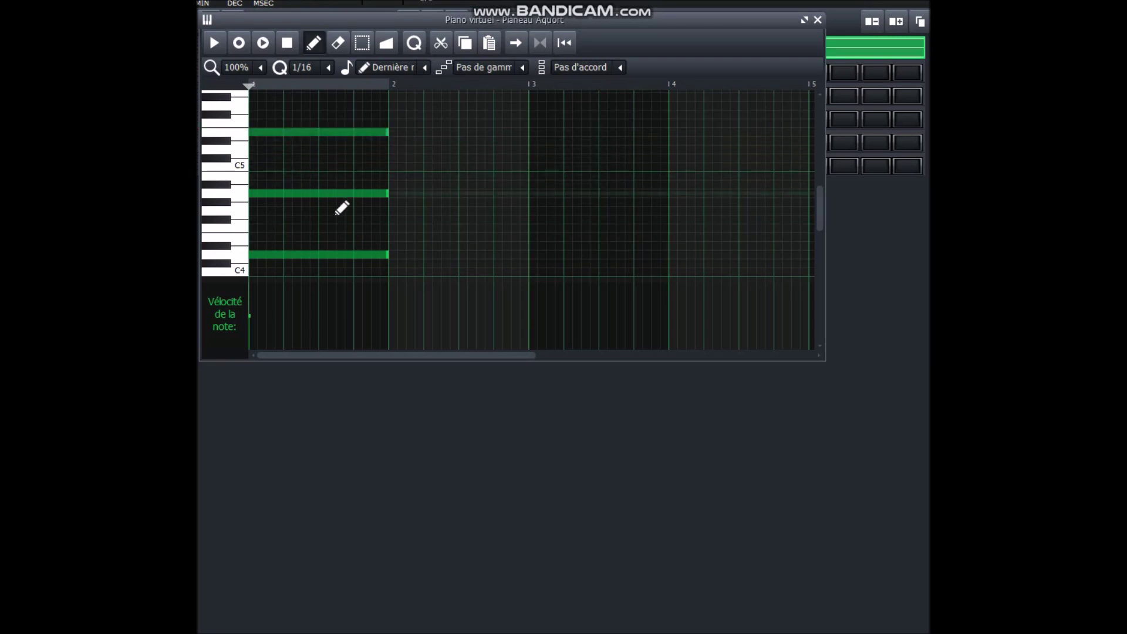
Enlarge the piano roll, copy the whole chord into bar 2 and raise the copy by four semitones.
key("ctrl+a")
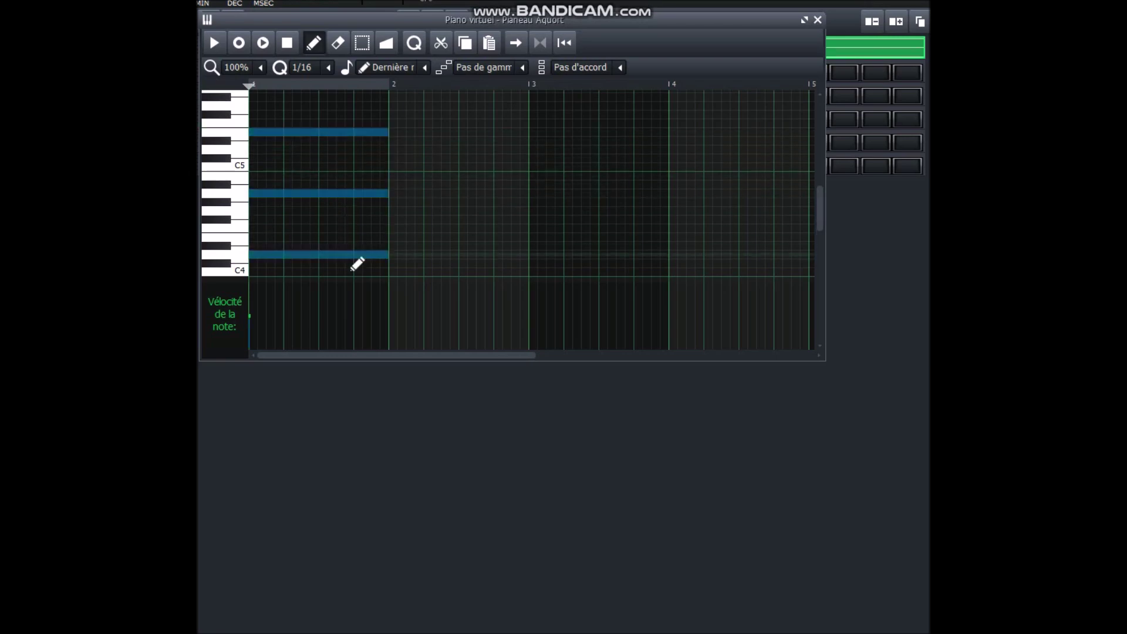
left_click(804, 20)
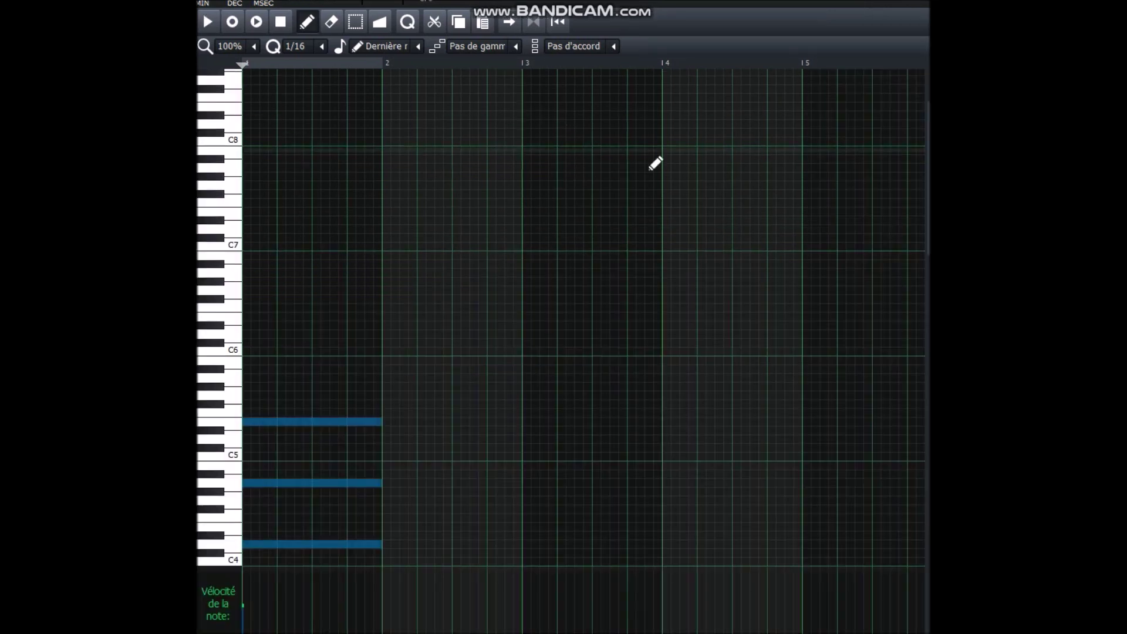
scroll(361, 262, "down", 1)
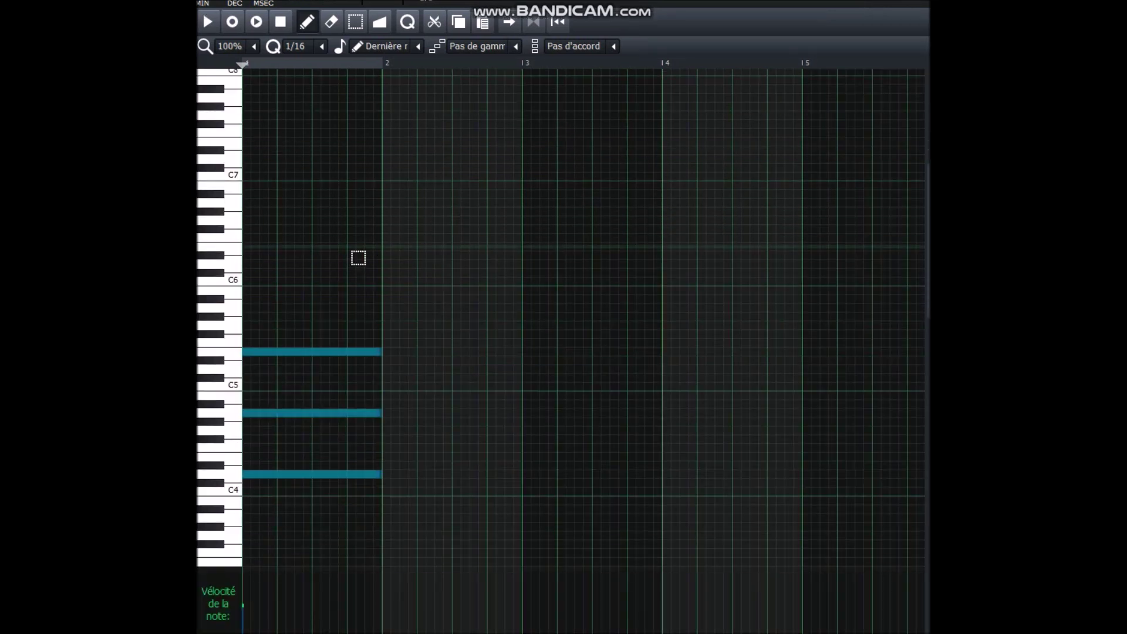
key("ctrl+v")
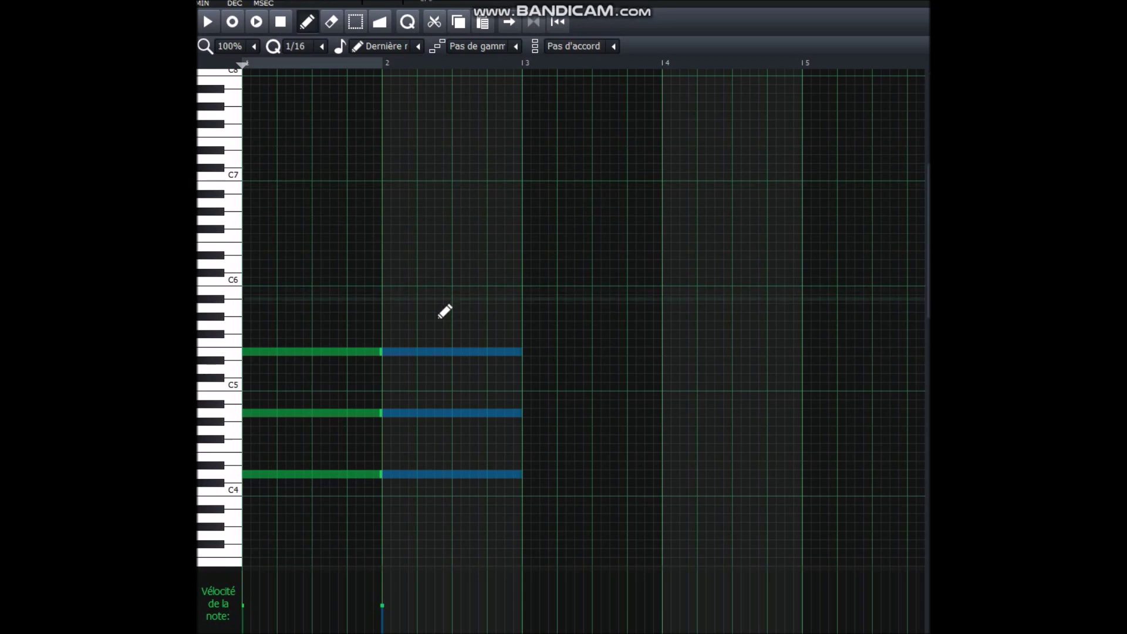
left_click_drag(437, 364, 438, 332)
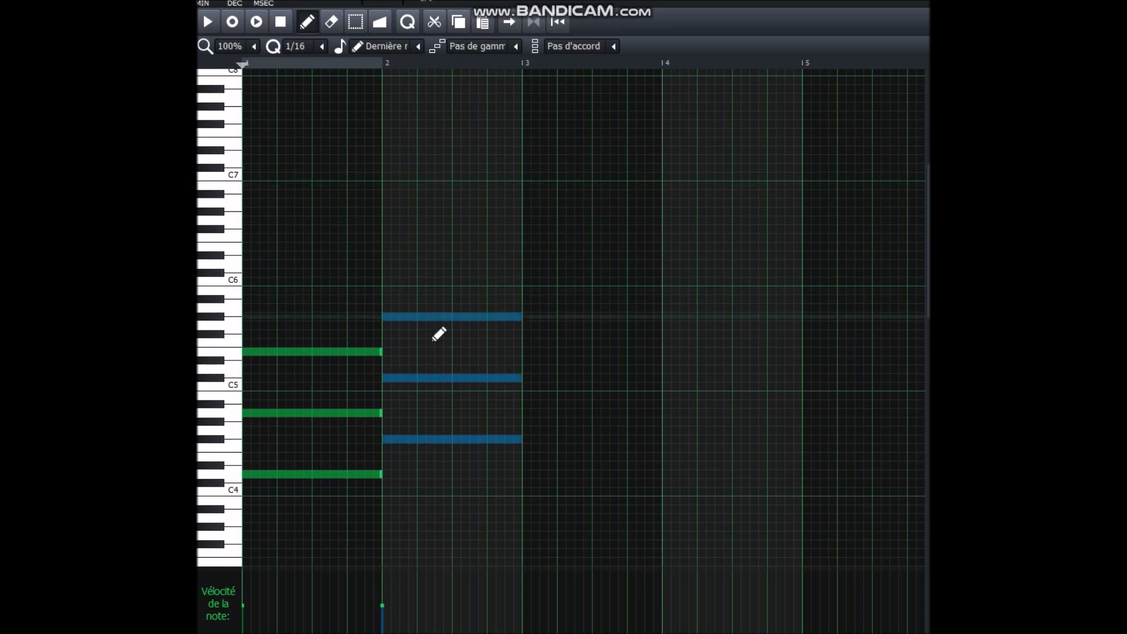
Paste the chord into bars 3 and 4, placing the copies at C4–G4–D5 and F#3–C#4–G#4.
key("ctrl+v")
left_click_drag(311, 367, 598, 379)
key("ctrl+v")
left_click_drag(322, 372, 744, 437)
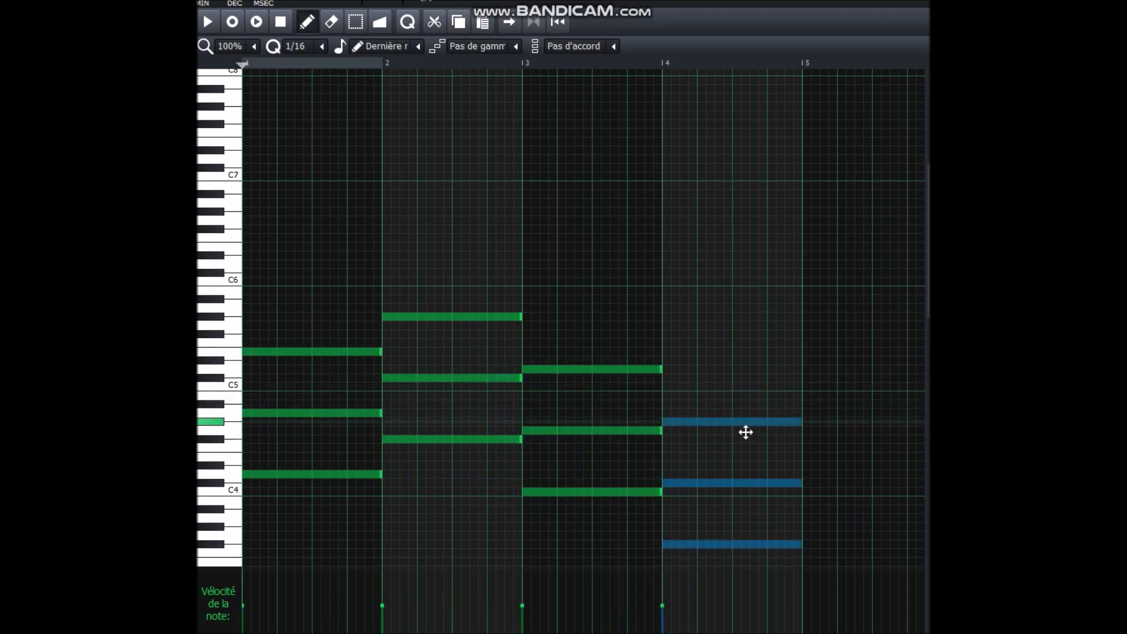
left_click_drag(745, 432, 745, 433)
Play back the chord progression, stop it, and decline ending the screen recording.
key("space")
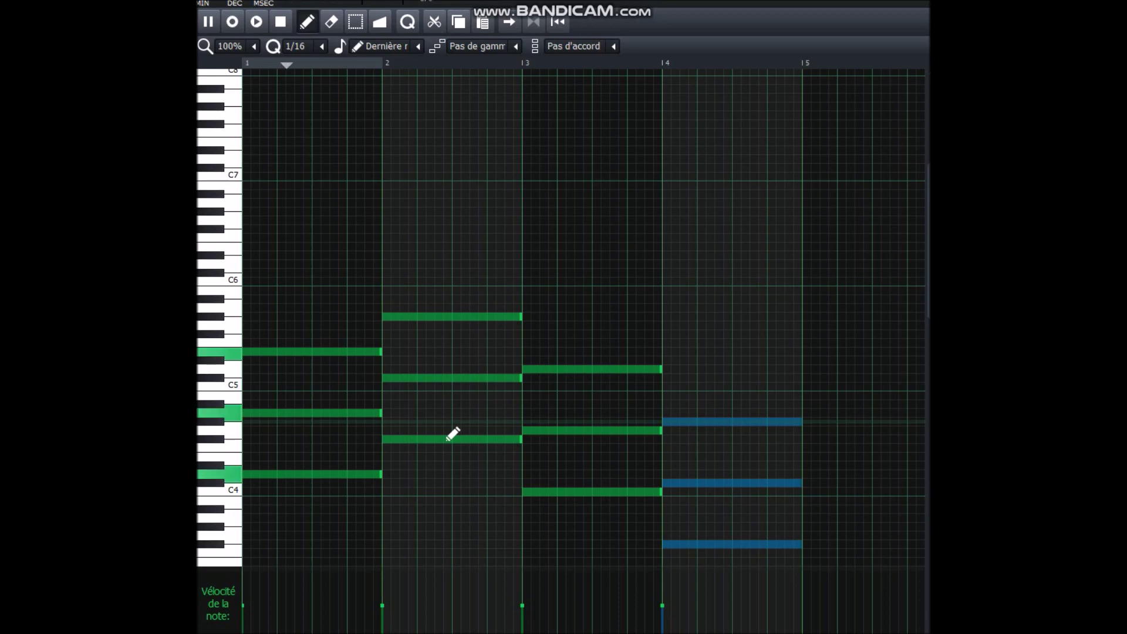
key("space")
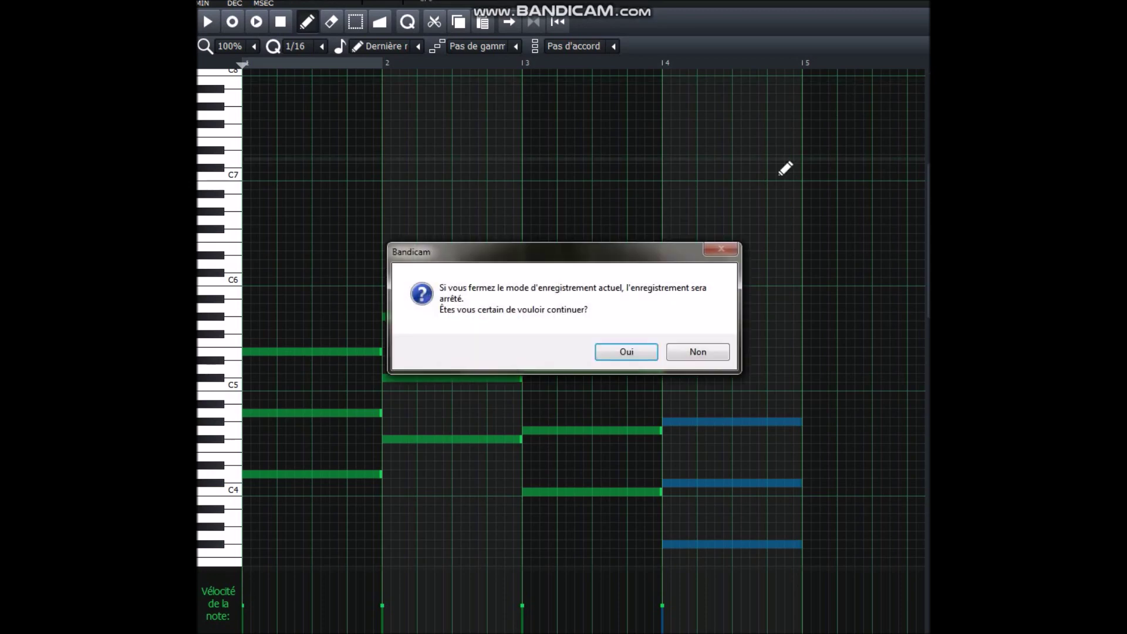
left_click(698, 351)
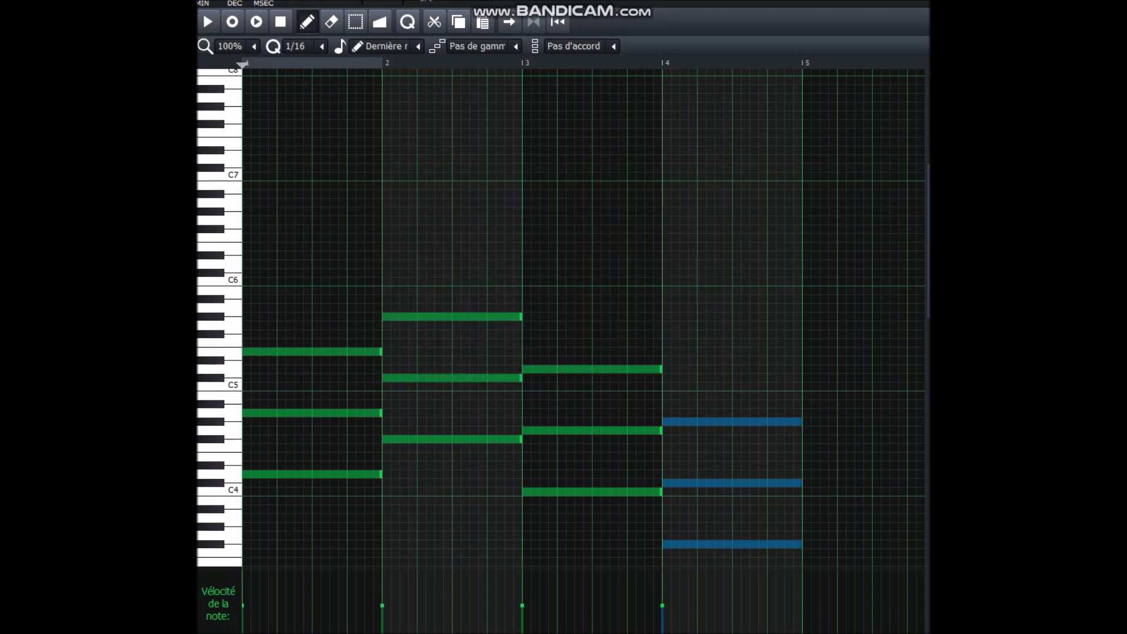
Open the Pianeau Mel au dit pattern in the piano roll.
key("F6")
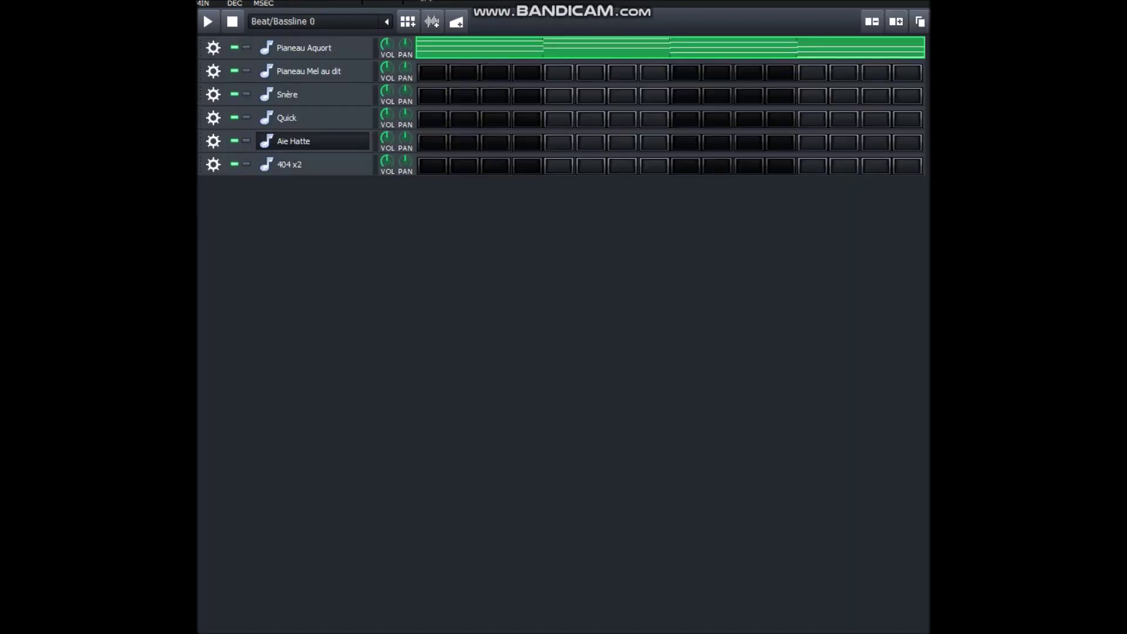
right_click(427, 73)
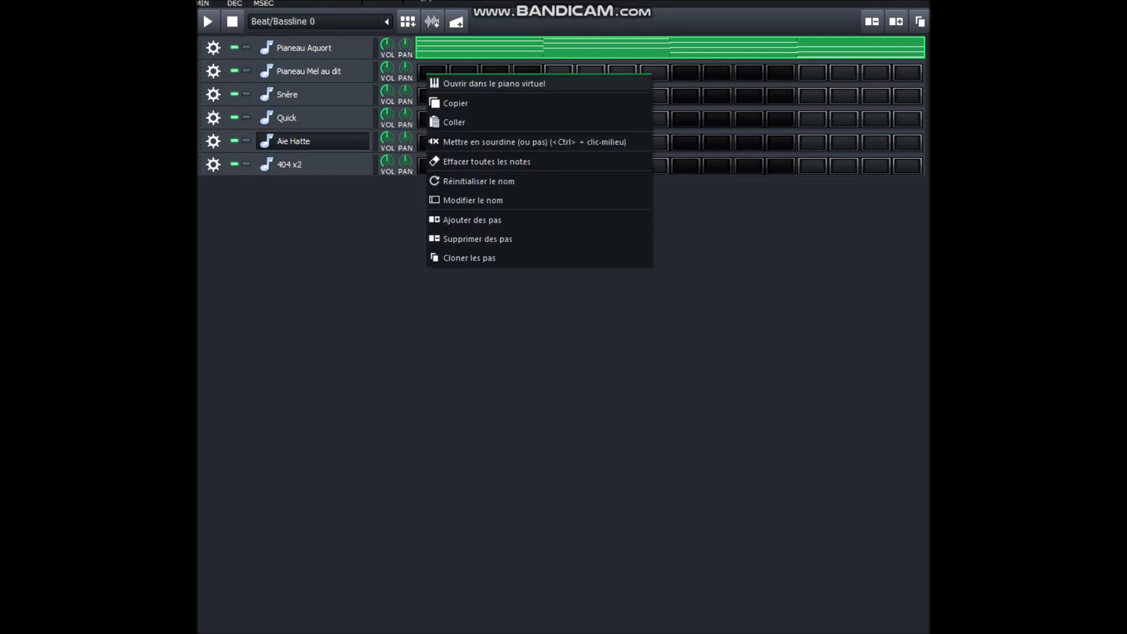
left_click(463, 82)
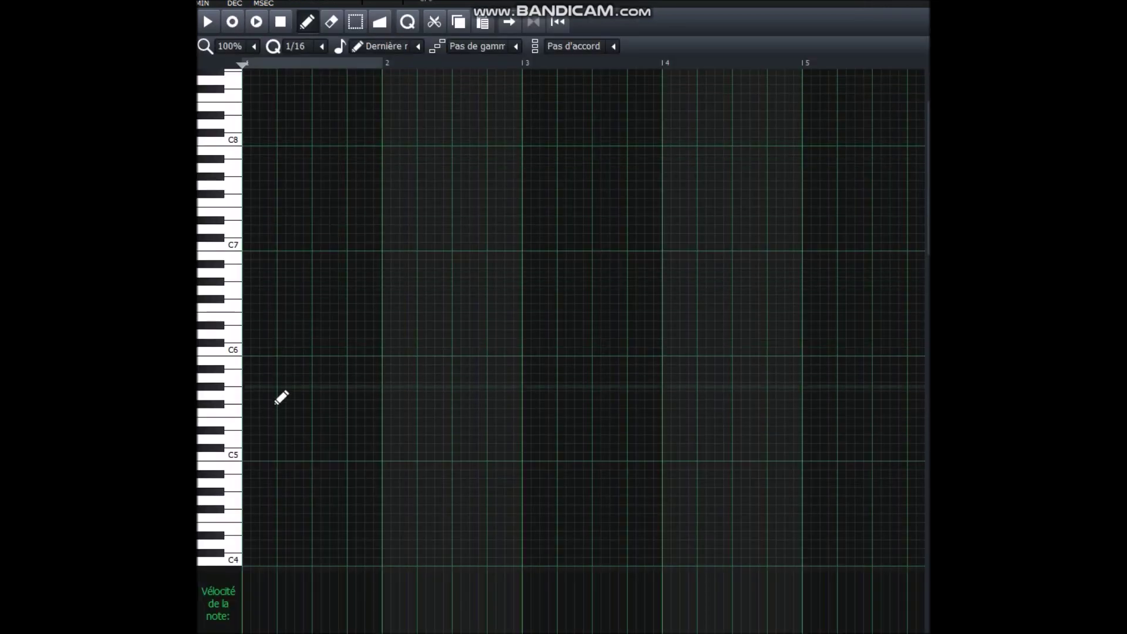
Draw scattered one-beat melody notes in bar 1, ranging from about D#5 to E6.
left_click(259, 400)
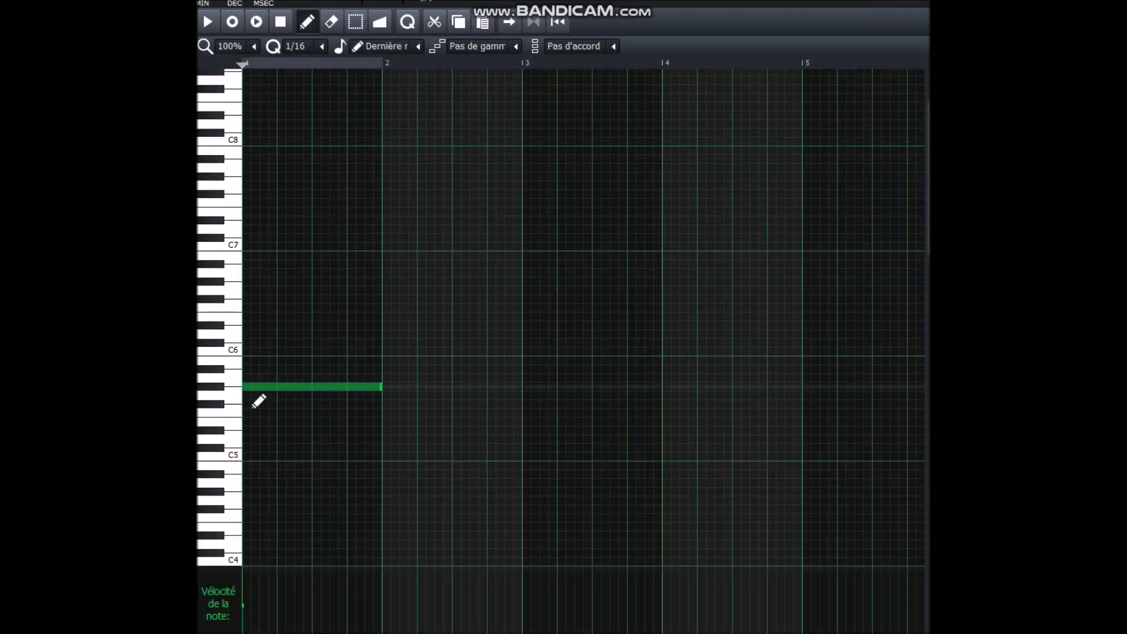
mouse_move(391, 400)
left_mouse_down()
mouse_move(262, 400)
mouse_move(286, 402)
mouse_move(272, 421)
left_mouse_up()
left_click(273, 360)
left_click(316, 316)
left_click(350, 404)
left_click(342, 430)
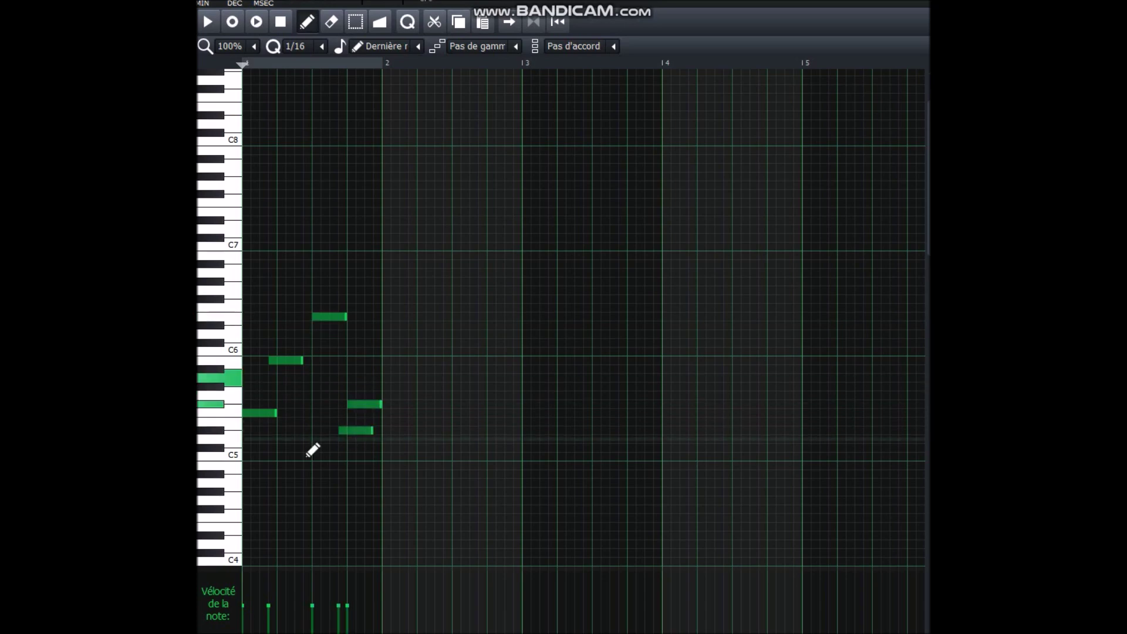
Scatter more one-beat melody notes from the end of bar 1 through bar 4, between about D#4 and A#6.
left_click(478, 456)
left_click(470, 403)
left_click(452, 360)
left_click(470, 263)
left_click(549, 352)
left_click(373, 395)
left_click(531, 518)
left_click(578, 464)
left_click_drag(576, 461, 578, 439)
left_click(566, 378)
left_click(688, 343)
left_click(732, 439)
left_click(723, 518)
left_click(714, 536)
left_click(662, 474)
left_click(662, 273)
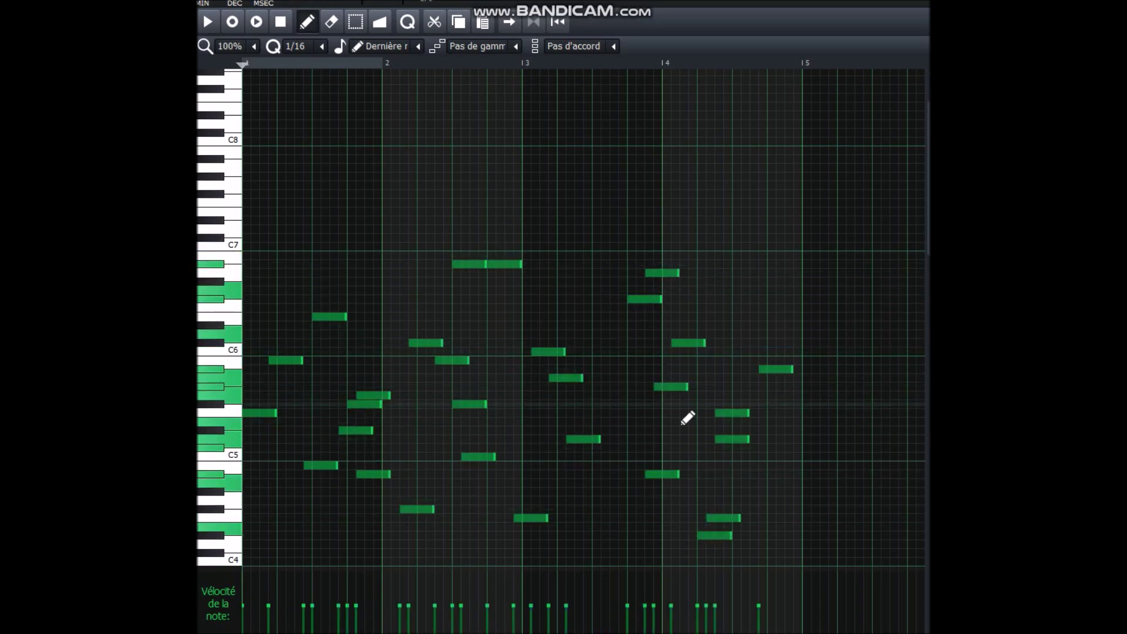
Fill the gaps in bars 2 and 3 with further one-beat notes between about F#5 and A6.
left_click(653, 404)
left_click(618, 386)
left_click(592, 360)
left_click(531, 272)
left_click(443, 325)
left_click(514, 317)
left_click(496, 352)
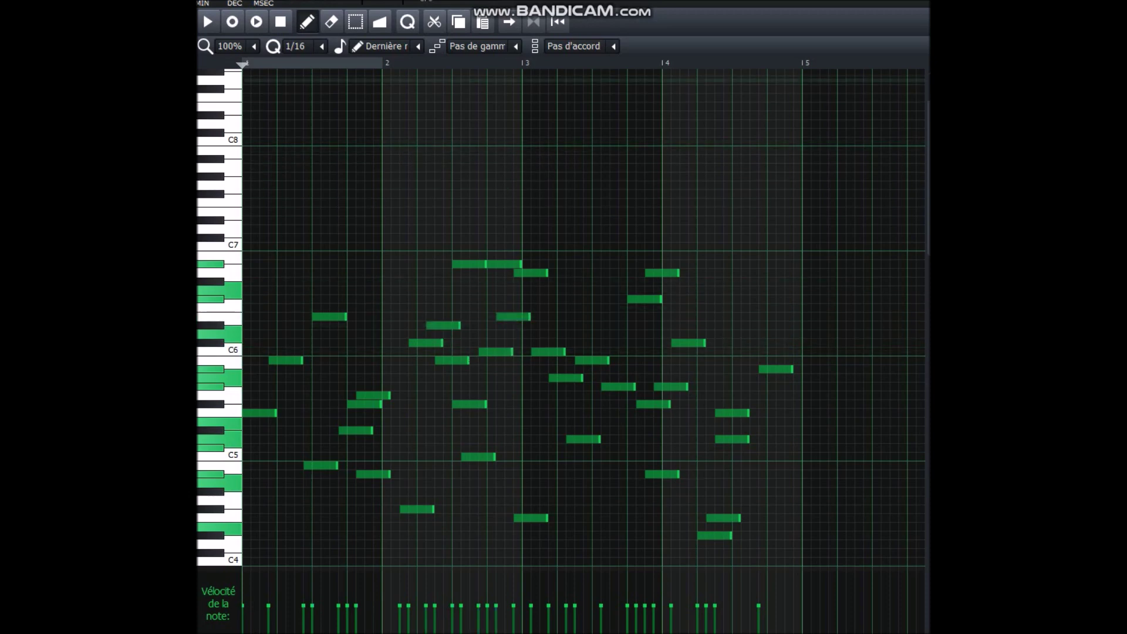
Return to the Beat/Bassline 0 pattern, play the chords together with the melody, and stop.
key("F5")
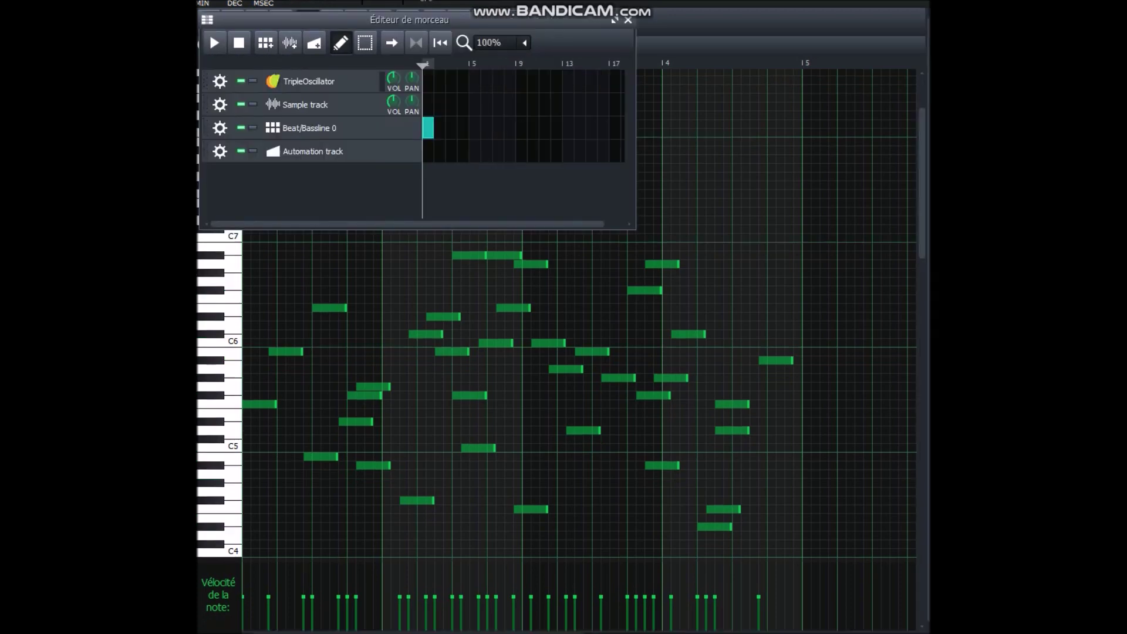
key("F6")
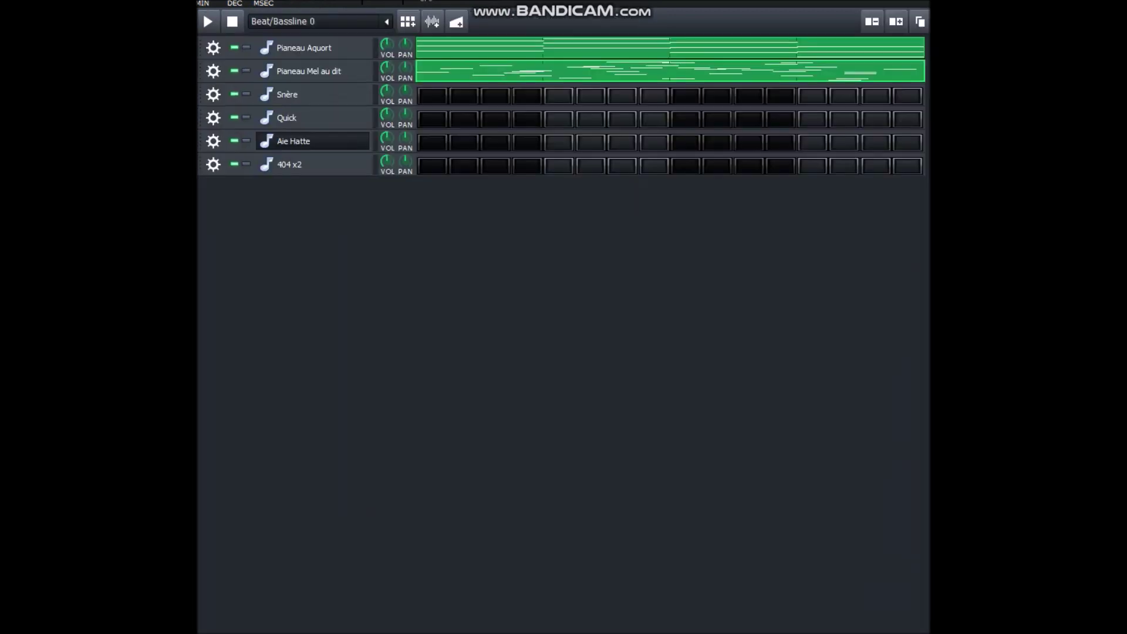
left_click(207, 21)
key("space")
Extend the step sequences of the beat pattern to 64 steps.
left_click(895, 21)
left_click(896, 21)
left_click(895, 21)
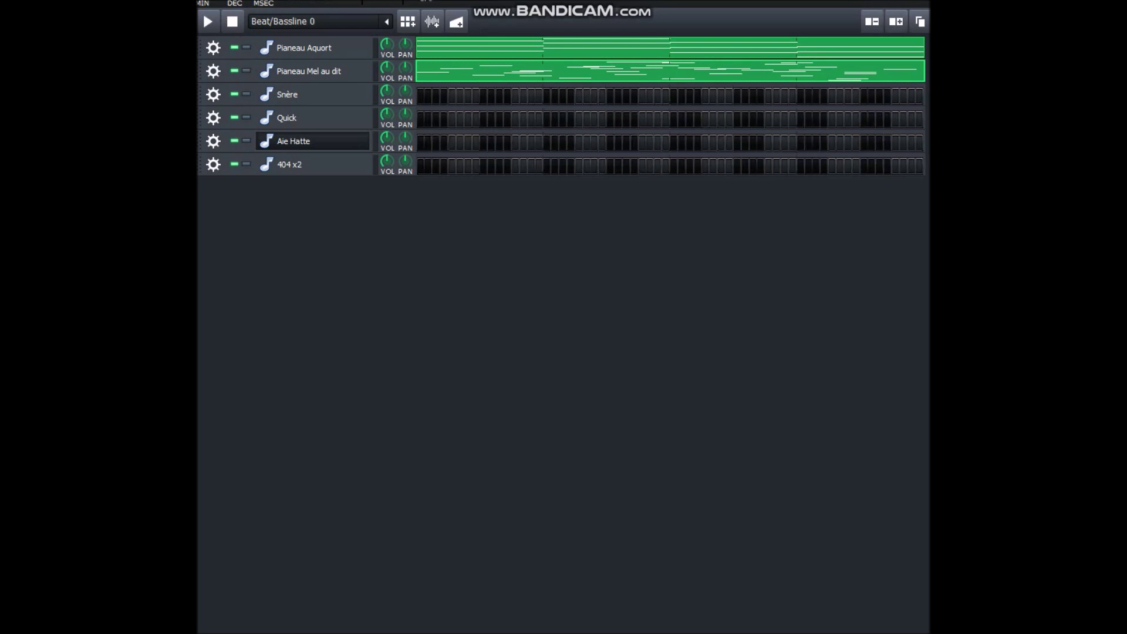
Program Snère hits on steps 5, 7, 9, 14, 18, 24, 29, 35, 41, 47, 53, 54, 56 and 61.
left_click(523, 96)
left_click(554, 96)
left_click(601, 96)
left_click(642, 96)
left_click(690, 96)
left_click(736, 96)
left_click(784, 96)
left_click(832, 96)
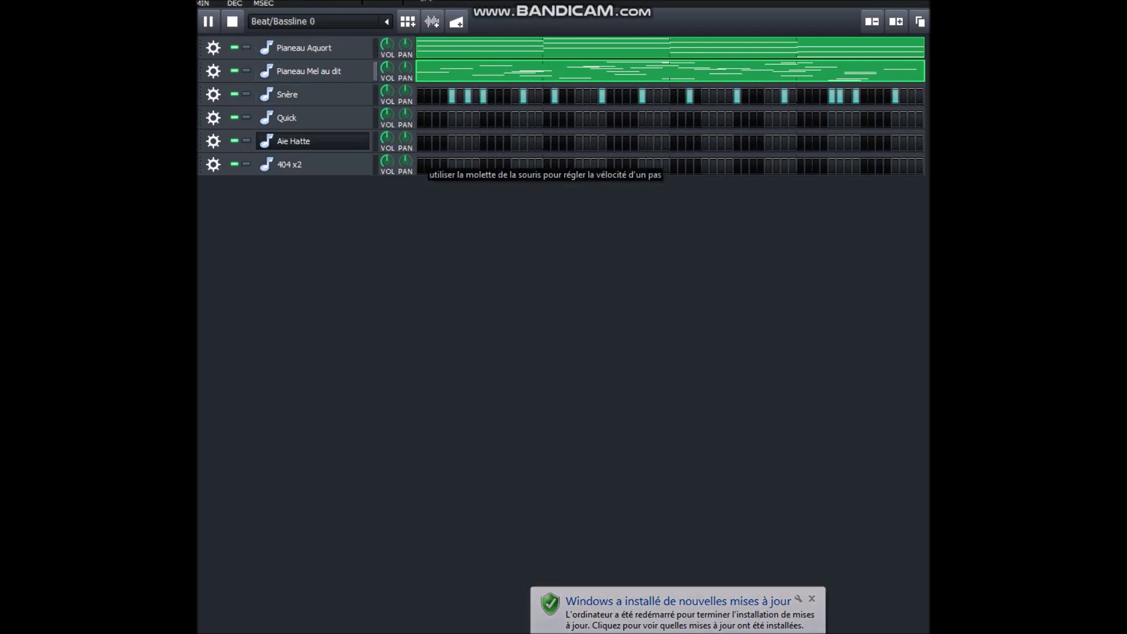
Lower the volumes of the Pianeau Mel au dit and Pianeau Aquort tracks during playback, and stop the playback.
left_click_drag(387, 66, 387, 76)
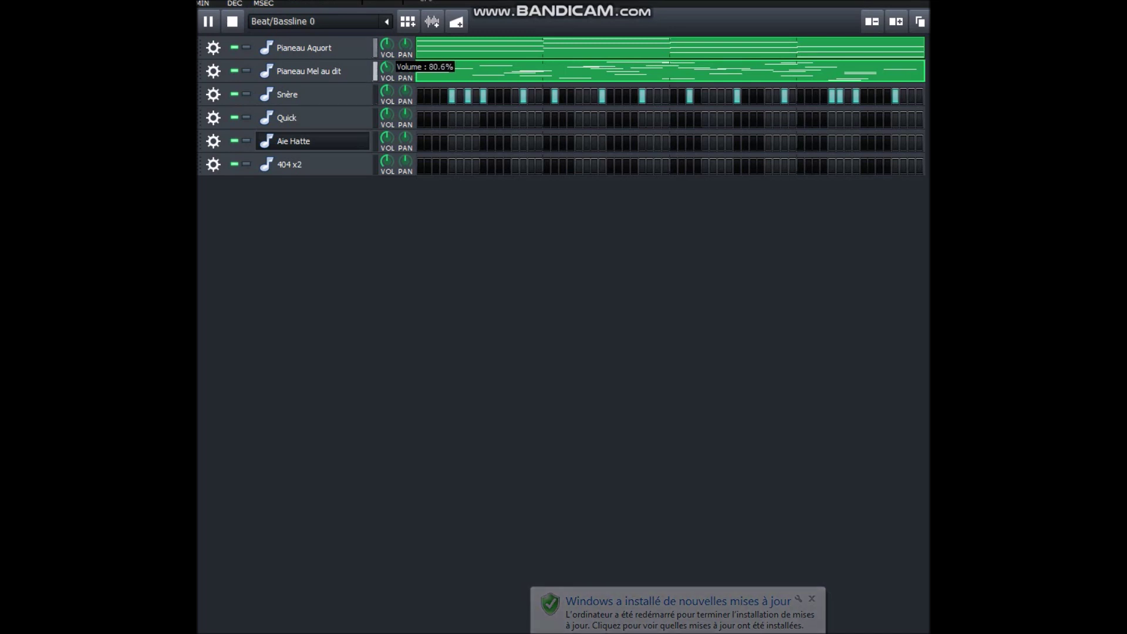
left_click(386, 44)
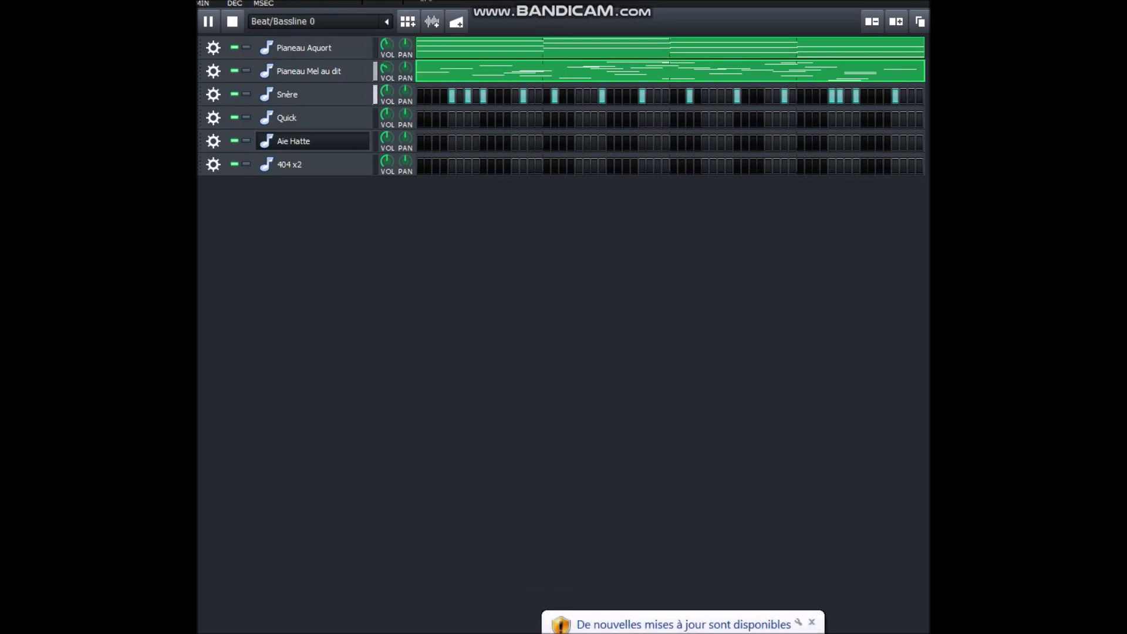
left_click(208, 22)
Program Quick hits on steps 1–3, 10, 12, 16, 20, 23, 28, 30, 34, 38, 41, 43, 46, 53, 56, 62 and 63, and play the pattern.
left_click(428, 120)
left_click(435, 120)
left_click(491, 119)
left_click(507, 119)
left_click(539, 119)
left_click(570, 120)
left_click(594, 120)
left_click(634, 120)
left_click(649, 120)
left_click(682, 120)
left_click(737, 119)
left_click(753, 120)
left_click(776, 120)
left_click(832, 120)
left_click(856, 120)
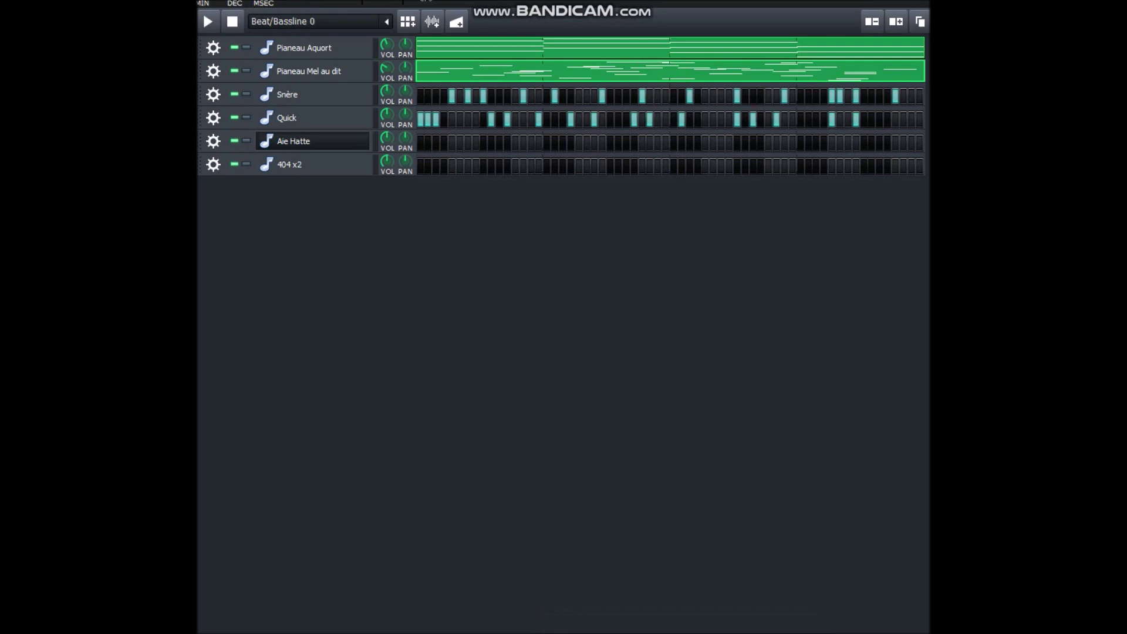
key("space")
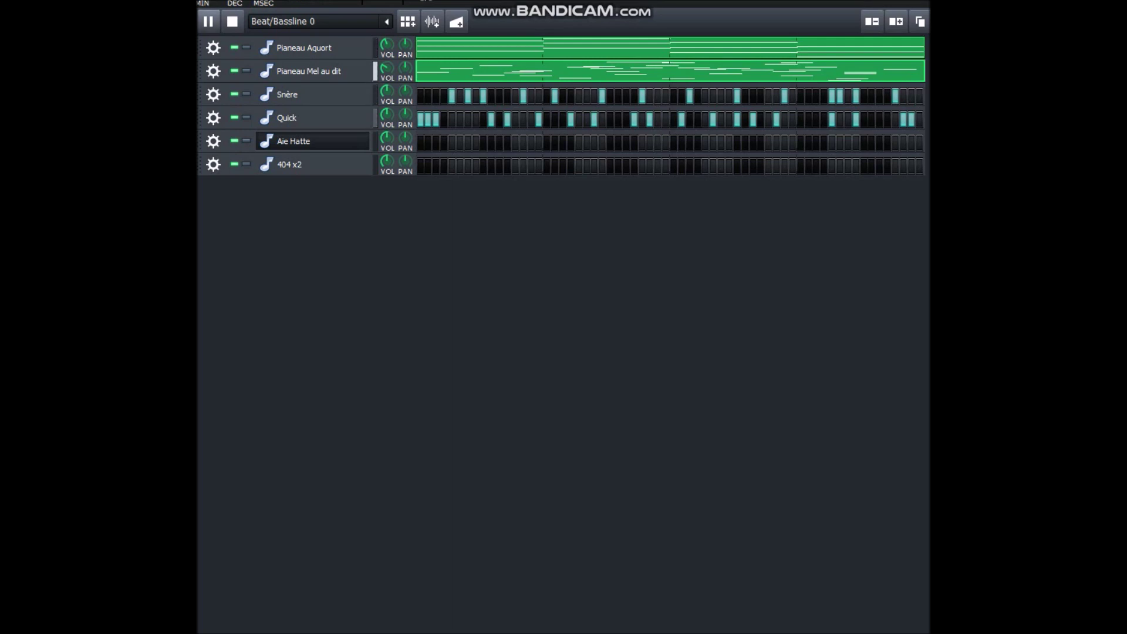
left_click(209, 22)
Fill the Aie Hatte track with hits across the 64 steps, mixing alternate-step hits with short consecutive runs.
left_click(420, 143)
left_click(444, 143)
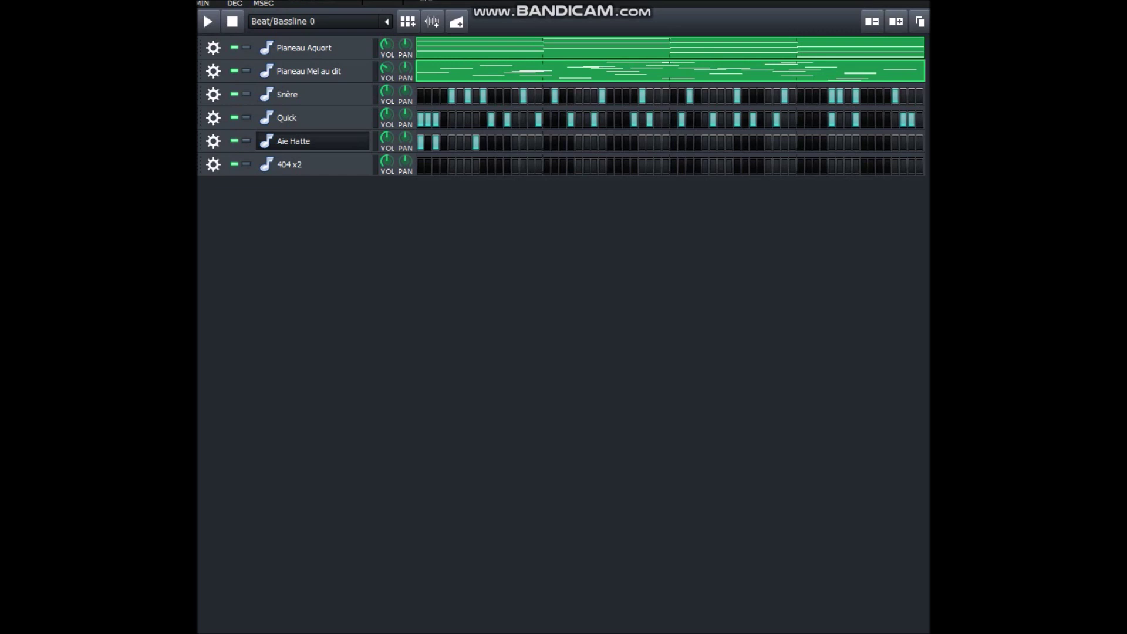
left_click(571, 143)
left_click(594, 142)
left_click(610, 143)
left_click(641, 143)
left_click(682, 143)
left_click(697, 142)
left_click(729, 143)
left_click(737, 143)
left_click(839, 142)
left_click(848, 143)
left_click(887, 142)
left_click(903, 142)
left_click(912, 143)
left_click(896, 143)
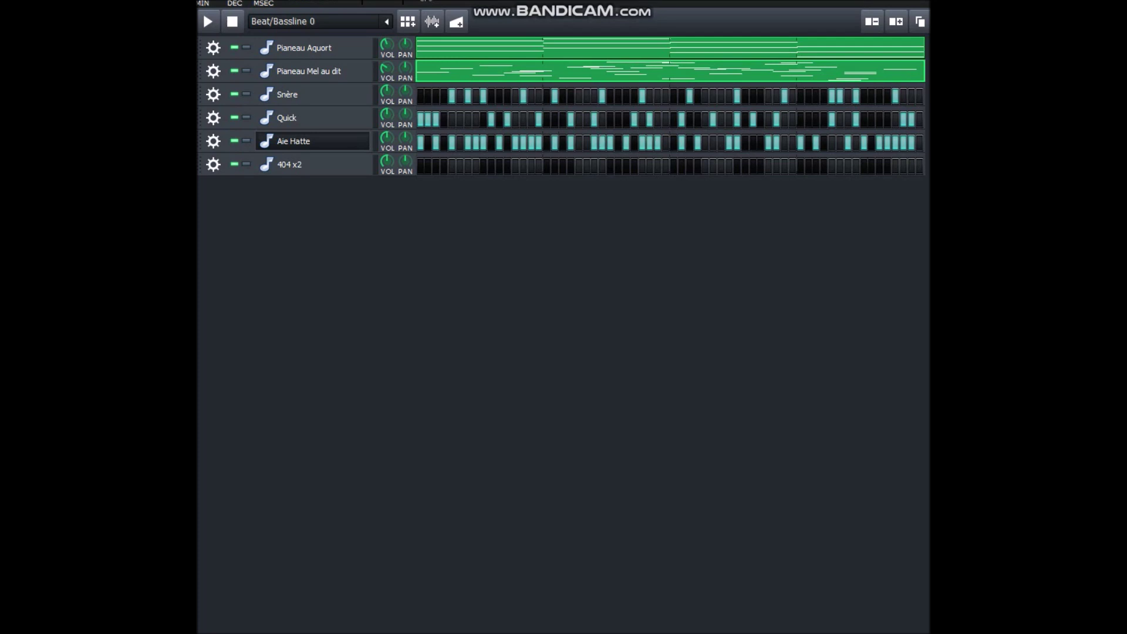
Open the Aie Hatte pattern in the piano roll and set its quantization to 1/192.
right_click(518, 143)
left_click(552, 152)
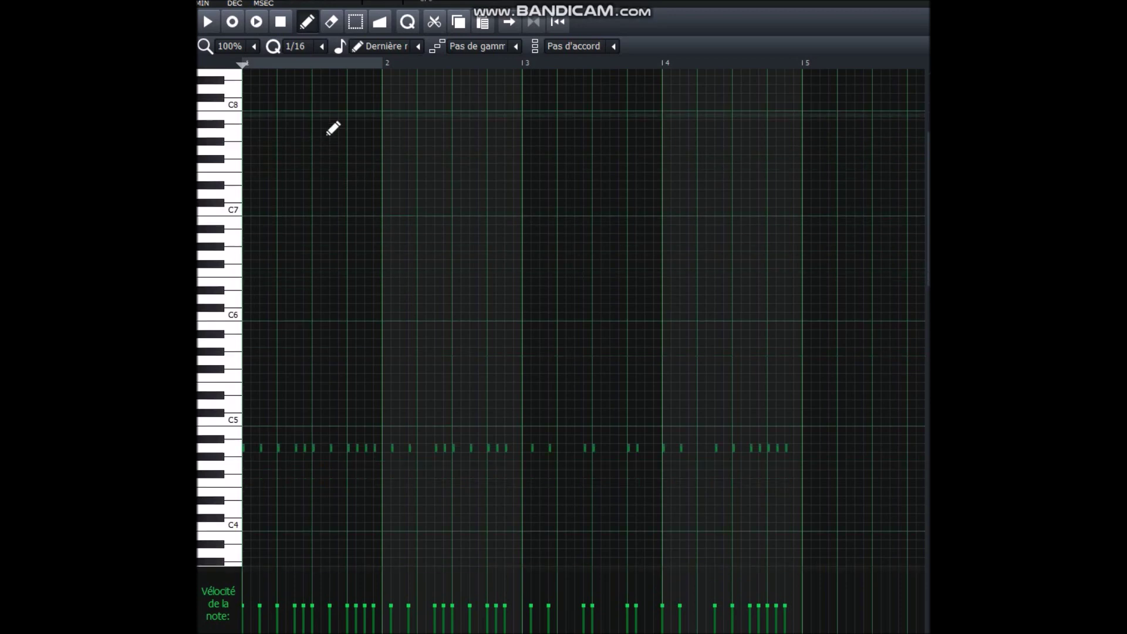
left_click(304, 45)
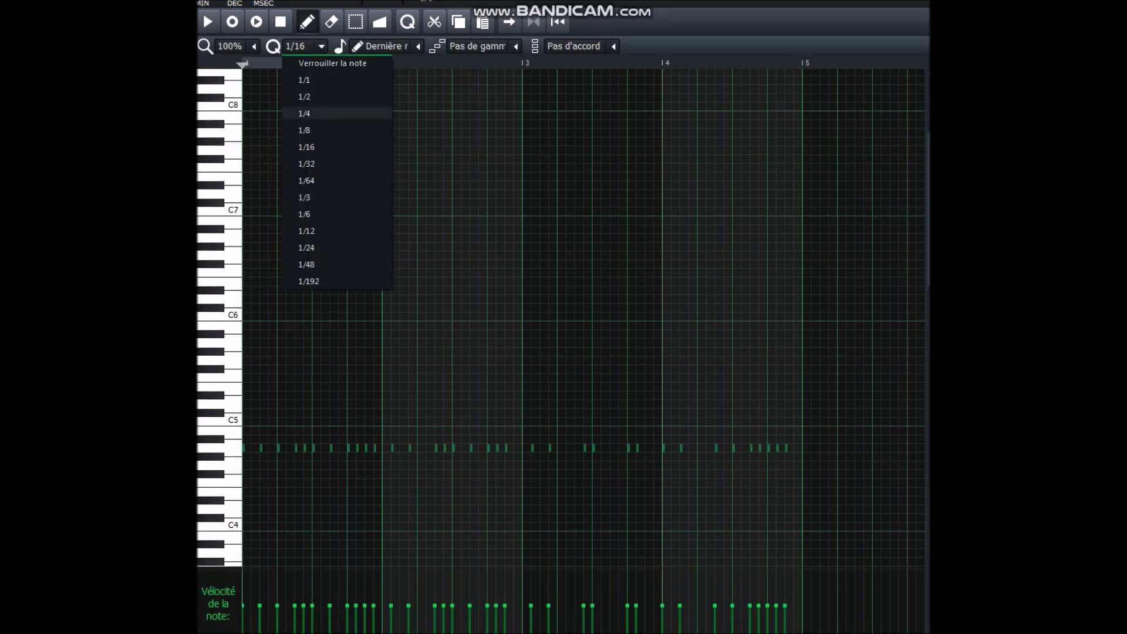
left_click(308, 281)
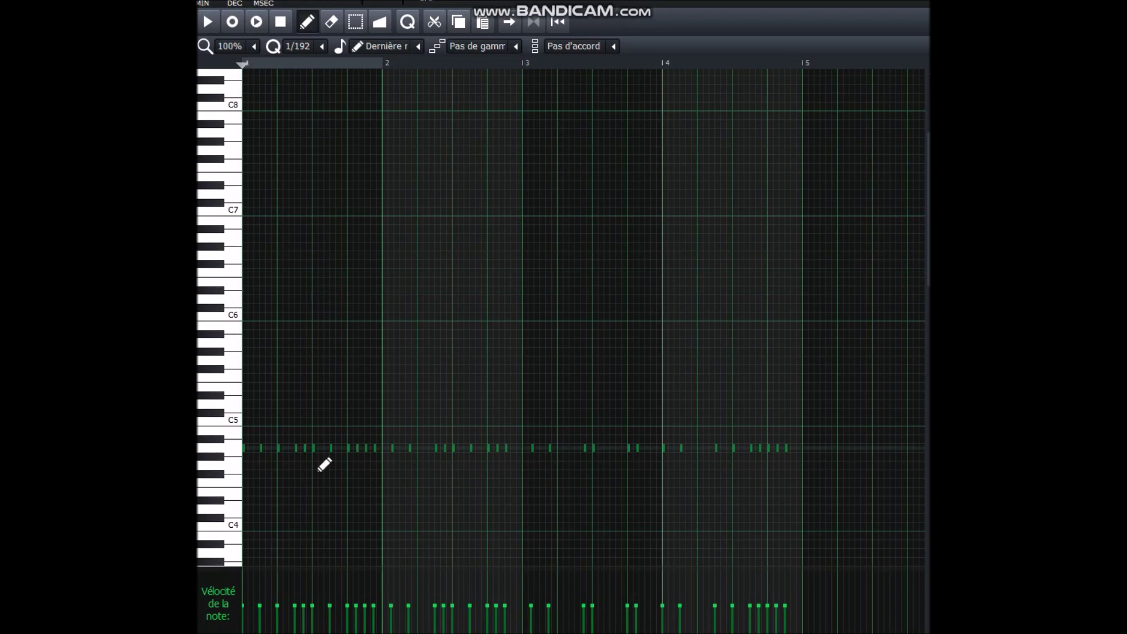
Add an A#4 note on beat 2 of bar 1, just above the hi-hat hits, and shorten it to one grid unit.
scroll(358, 441, "up", 3)
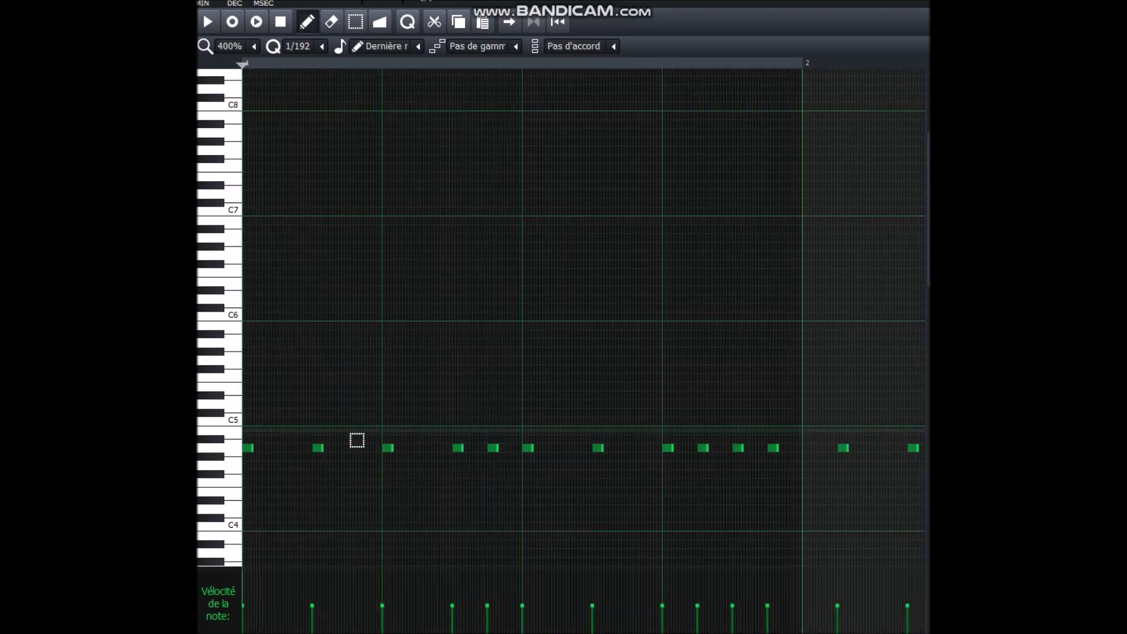
left_click(387, 440)
scroll(537, 450, "up", 1)
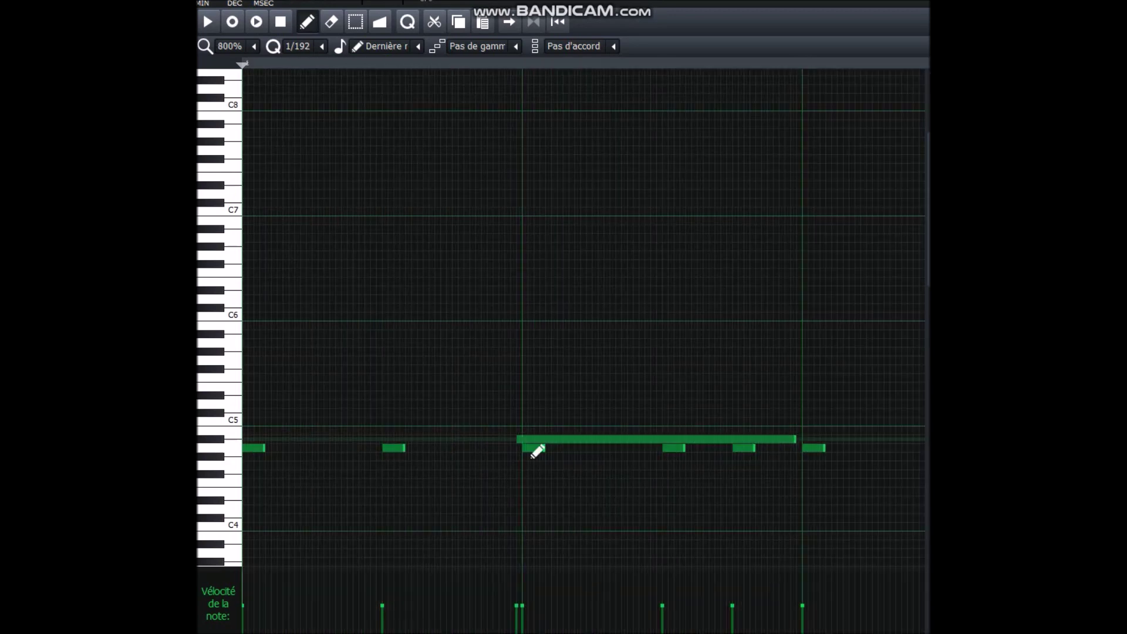
left_click_drag(658, 443, 673, 445)
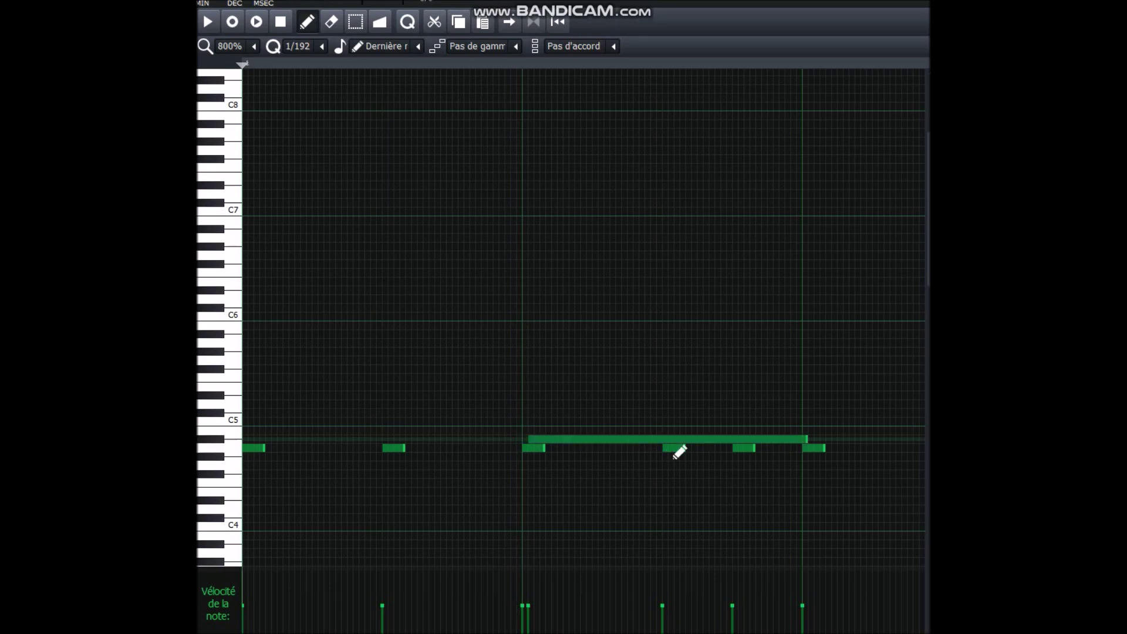
left_click_drag(800, 457, 537, 463)
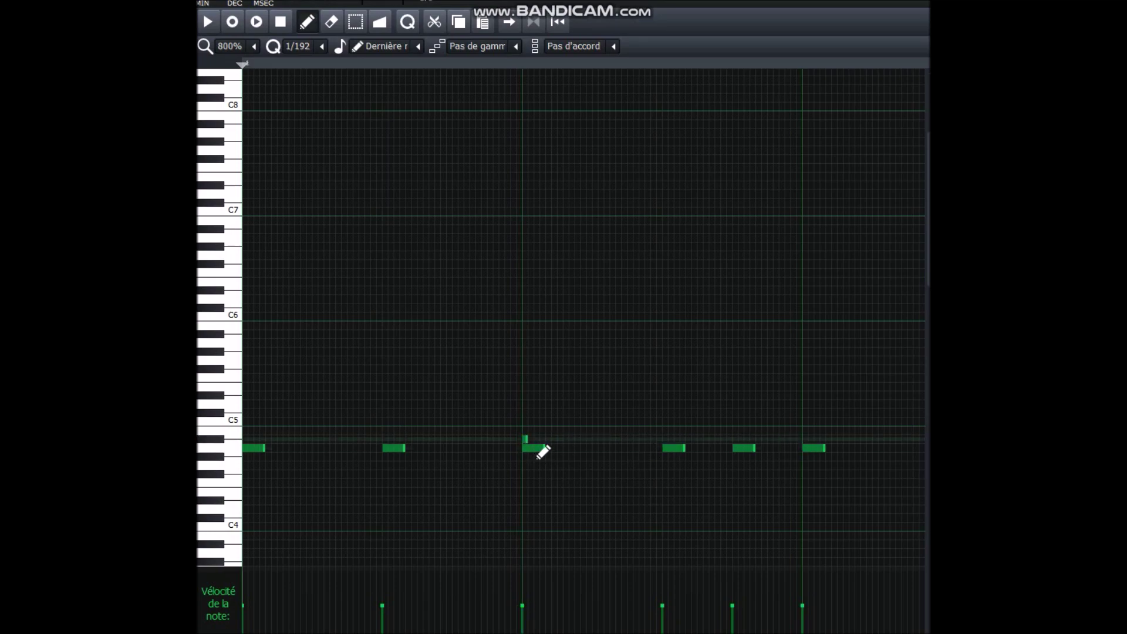
Fill the rest of bar 1's second beat with a rapid roll of very short A#4 notes.
left_click(567, 440)
left_click(578, 440)
left_click(590, 440)
left_click(614, 441)
left_click(625, 440)
left_click(602, 440)
left_click(637, 440)
left_click(649, 440)
left_click(667, 440)
left_click(684, 441)
left_click(713, 440)
left_click(702, 441)
left_click(695, 440)
left_click(736, 440)
left_click(724, 440)
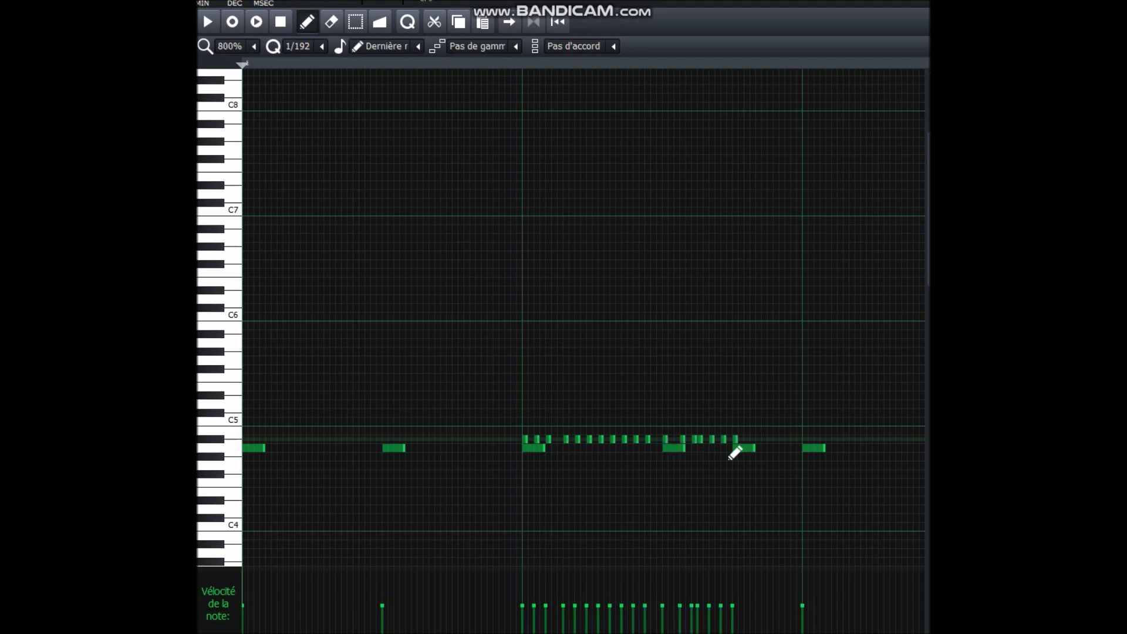
left_click(757, 440)
left_click(781, 440)
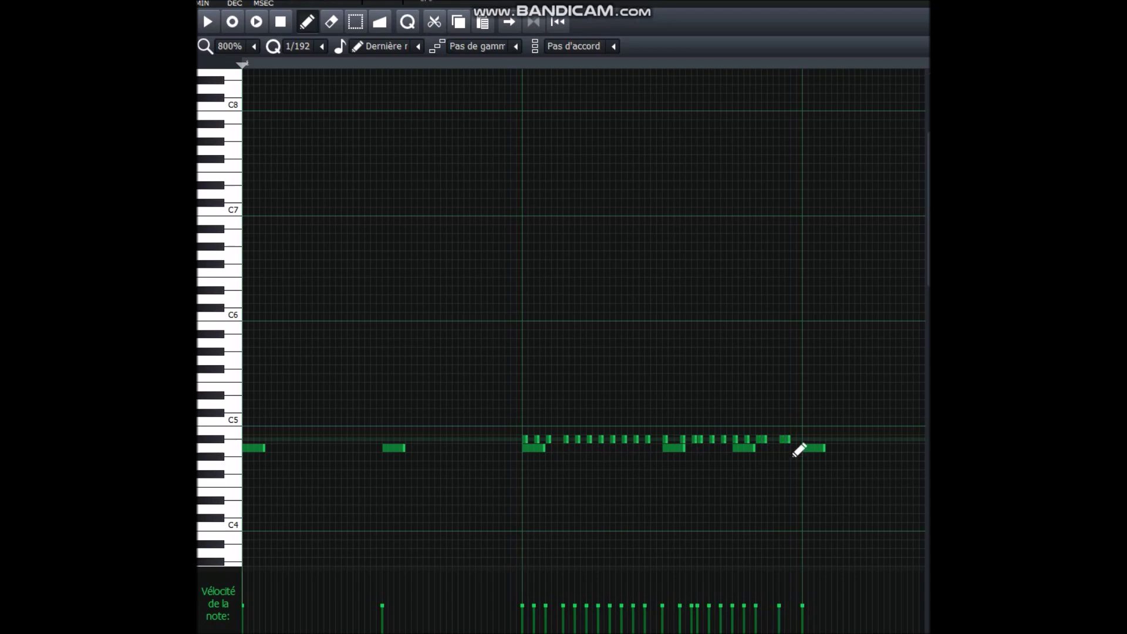
Select the roll and the hits beneath it in bar 1's second beat, and set the quantization to 1/16.
left_click(355, 21)
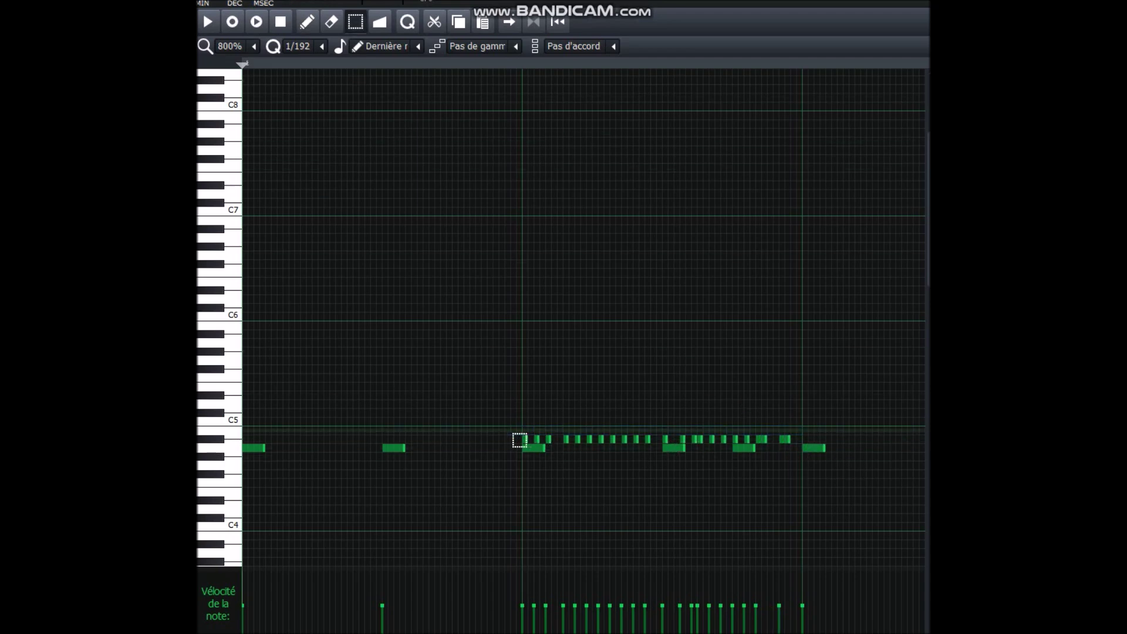
left_click_drag(789, 461, 499, 418)
scroll(510, 432, "down", 3)
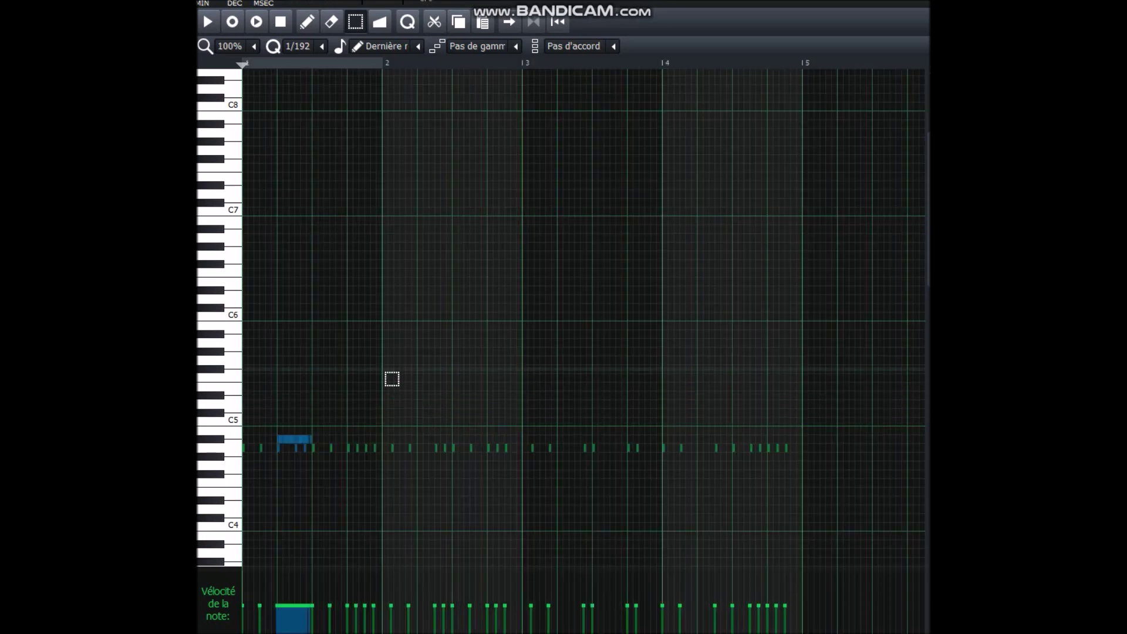
left_click(302, 46)
left_click(319, 147)
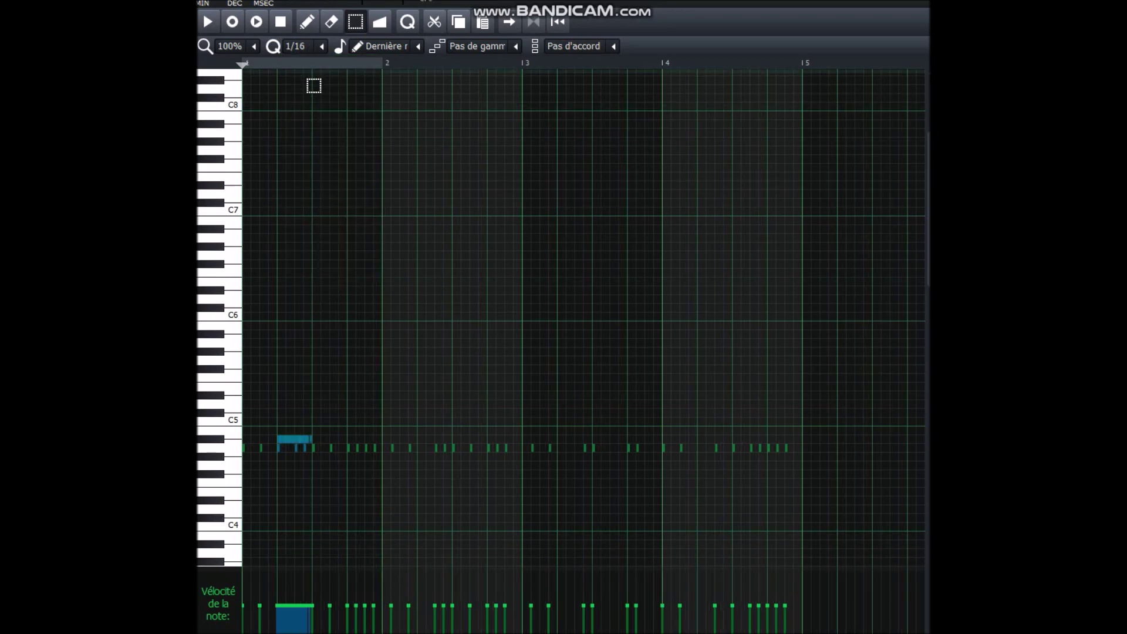
Paste copies of the roll on beat 2 of bars 2, 3 and 4, one octave higher in bar 2 and one octave lower in bar 3.
key("ctrl+v")
key("ctrl+Right")
key("ctrl+Left")
key("ctrl+Up")
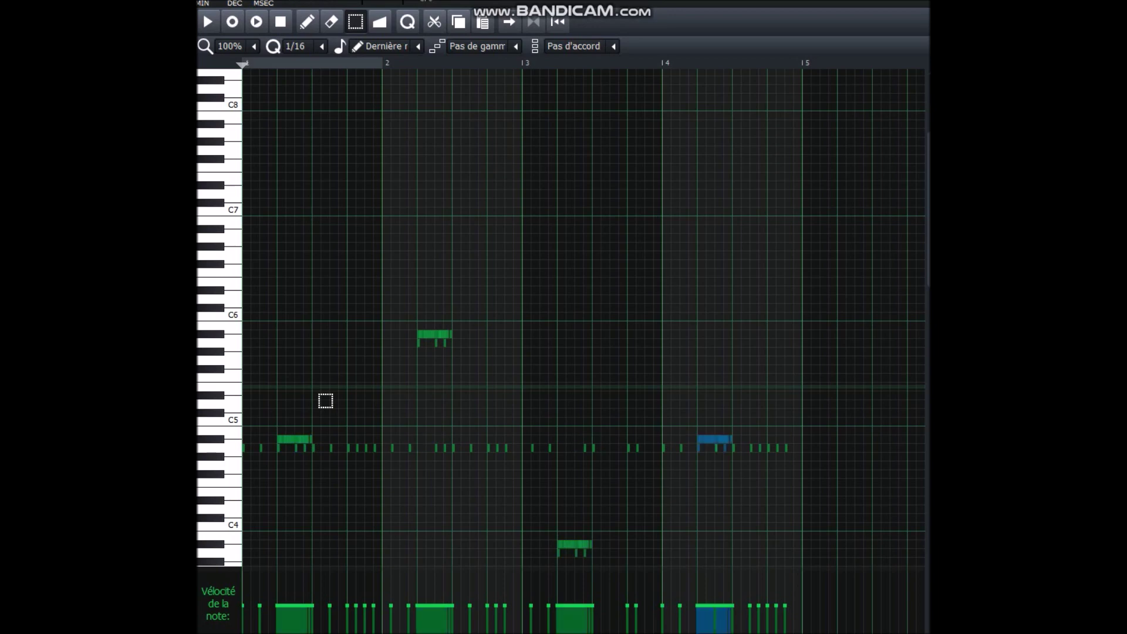
key("ctrl+Right")
key("ctrl+Down")
key("ctrl+Left")
key("ctrl+Down")
key("ctrl+Up")
Play the Aie Hatte pattern on its own, return to the beat editor and listen to the whole beat.
key("space")
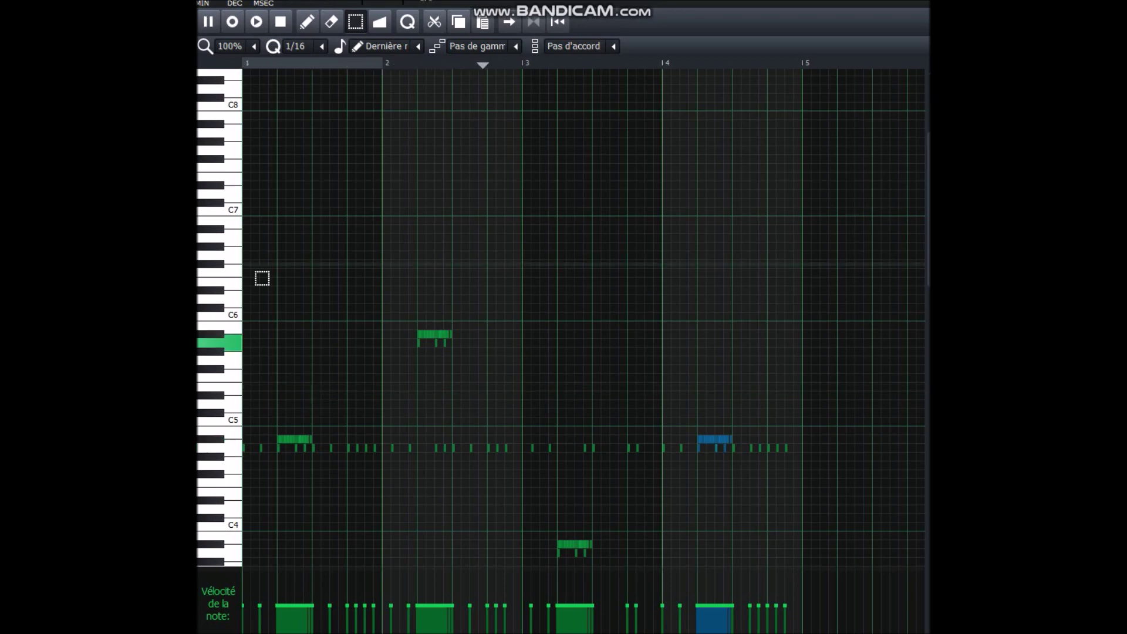
key("space")
key("F5")
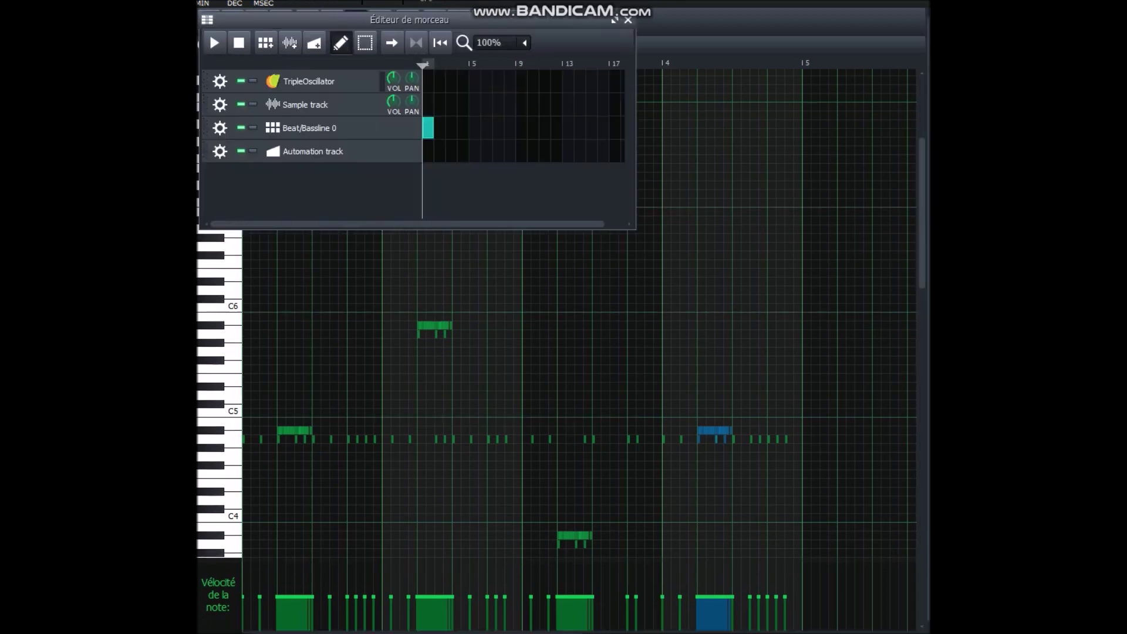
key("F6")
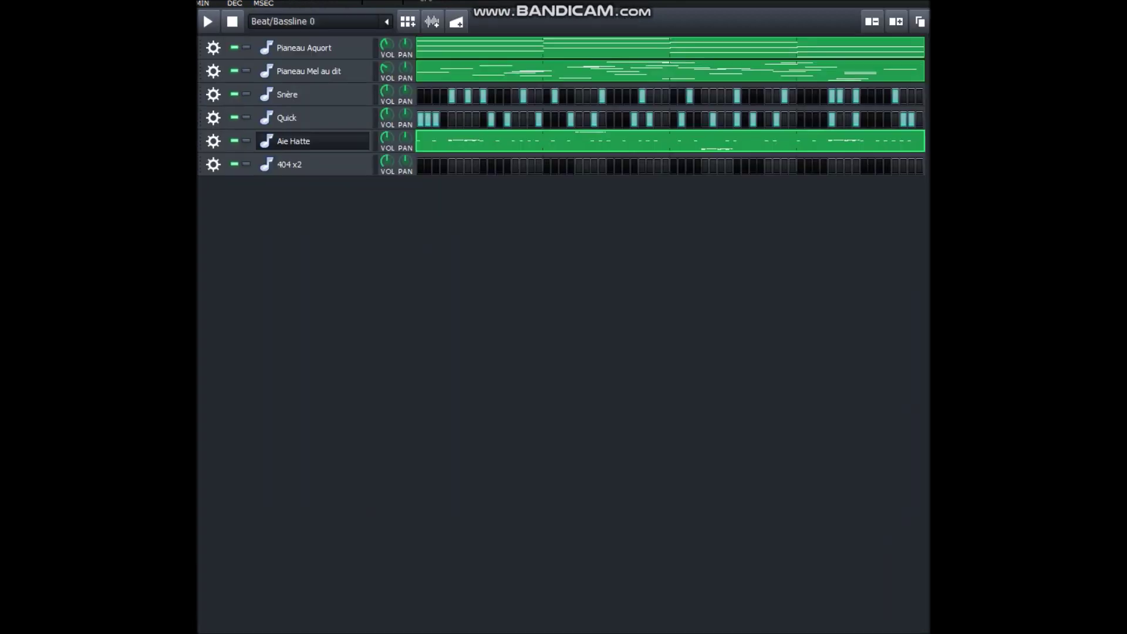
key("space")
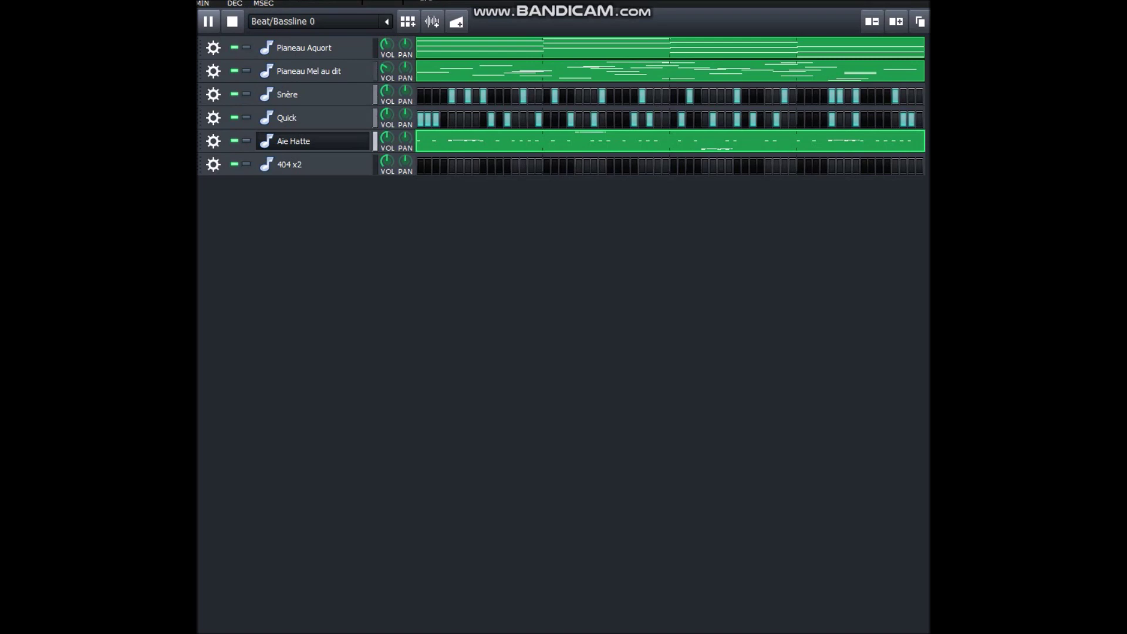
key("space")
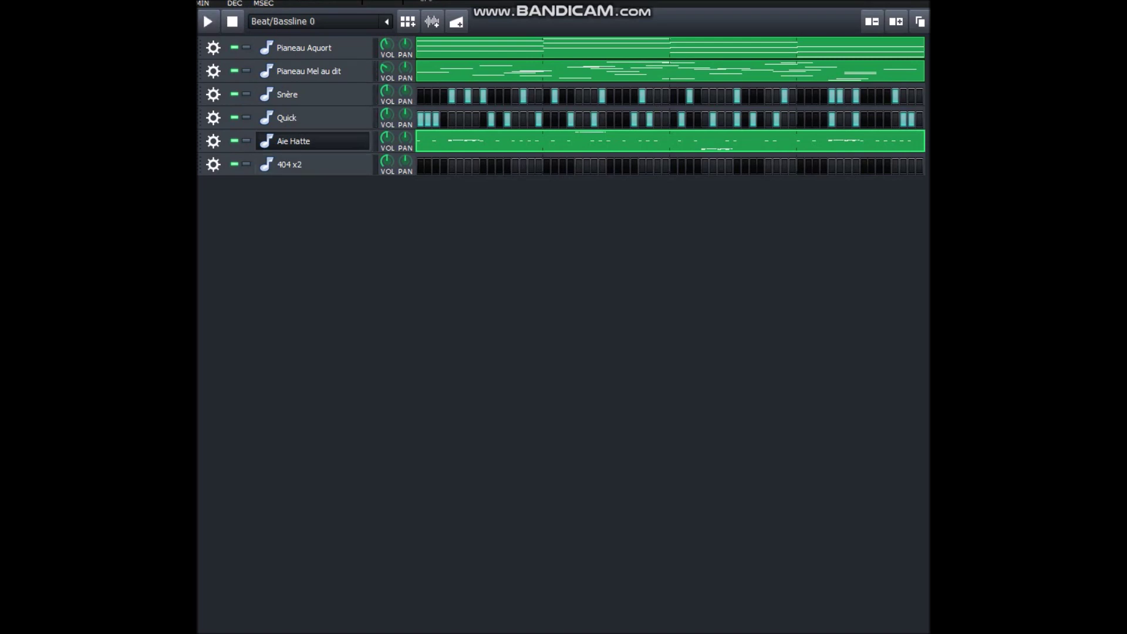
Copy all the chord notes of the Pianeau Aquort pattern into the 404 x2 pattern in the piano roll.
double_click(443, 69)
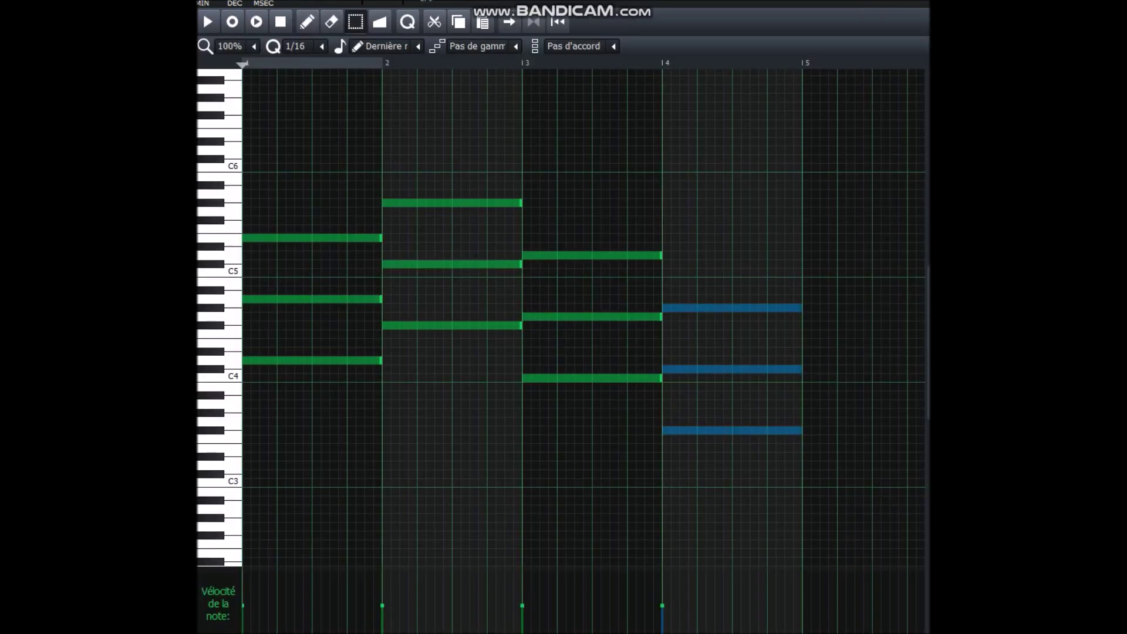
left_click(686, 508)
left_click_drag(685, 478, 312, 192)
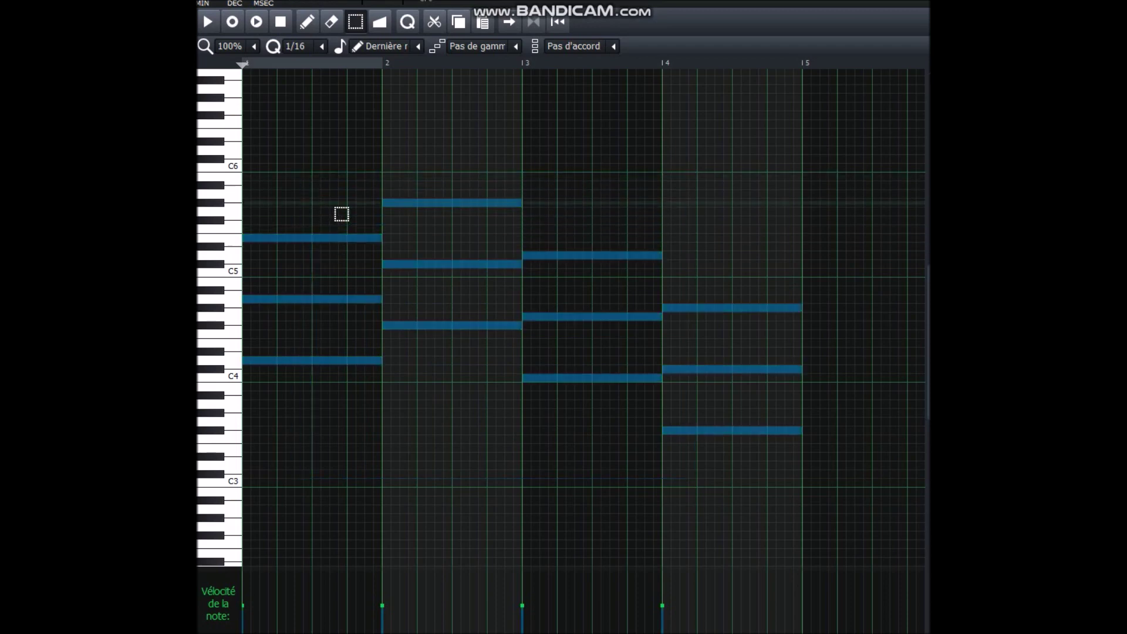
key("F5")
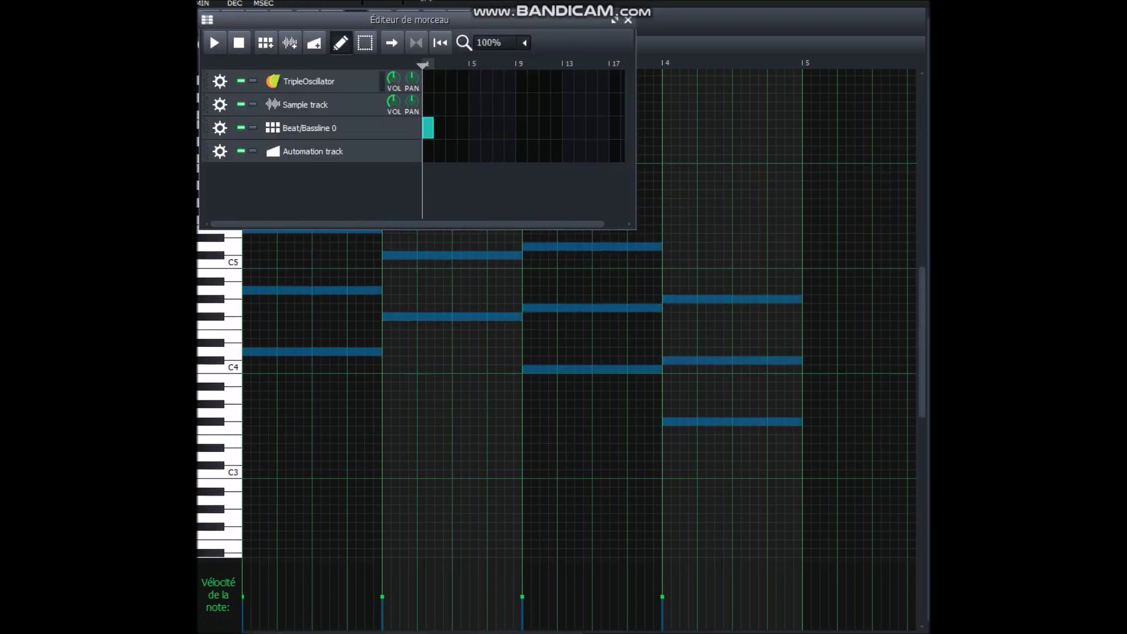
key("F6")
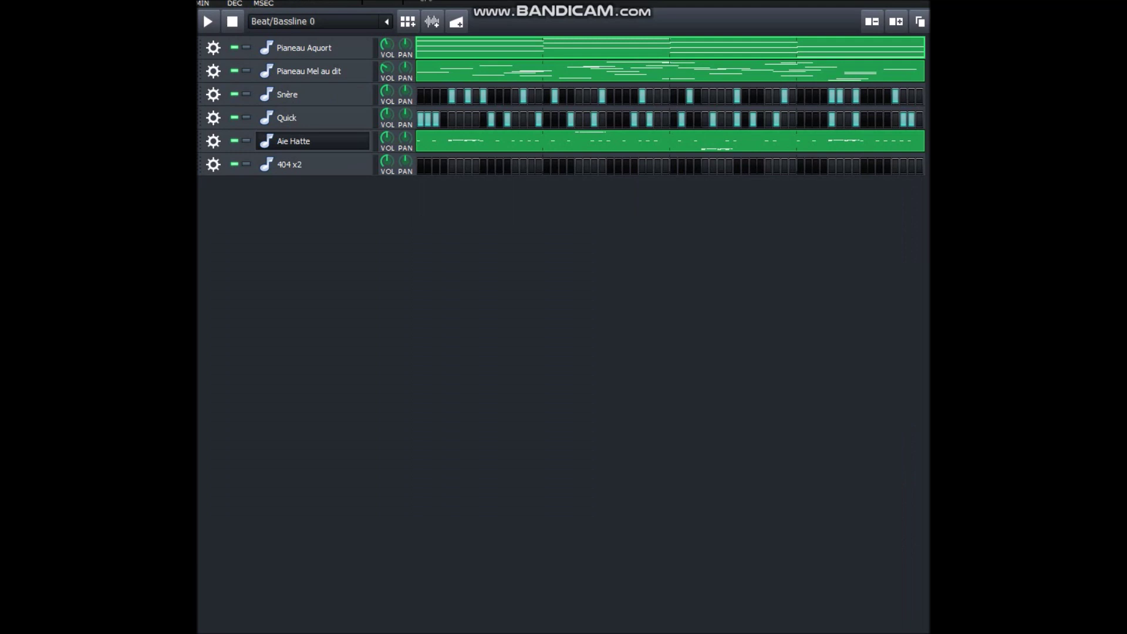
right_click(419, 149)
left_click(446, 174)
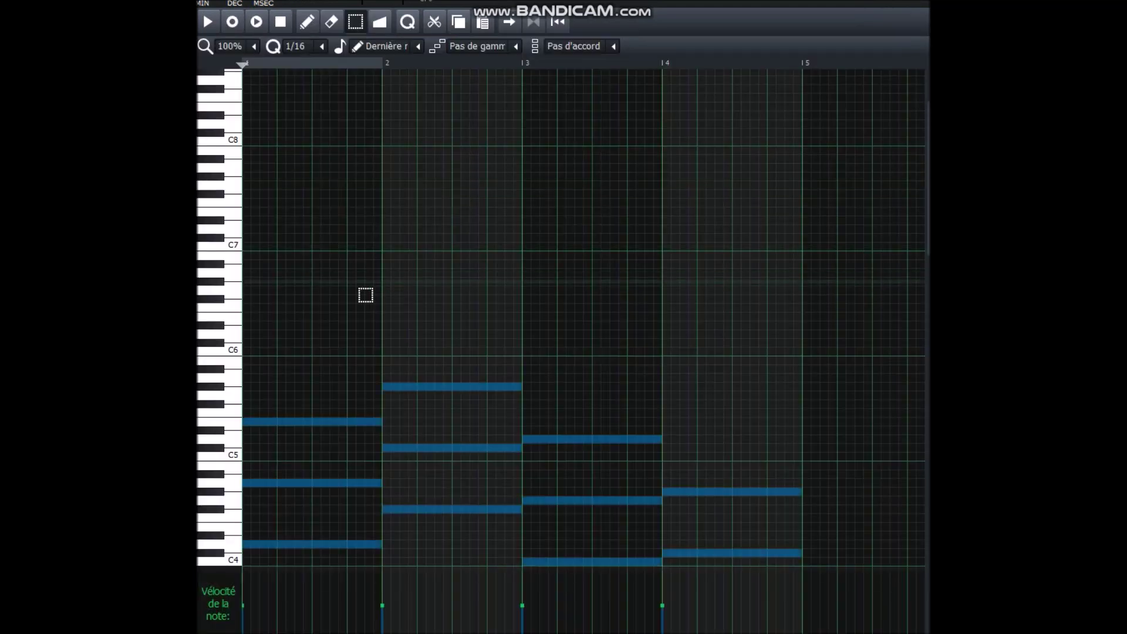
scroll(365, 295, "down", 3)
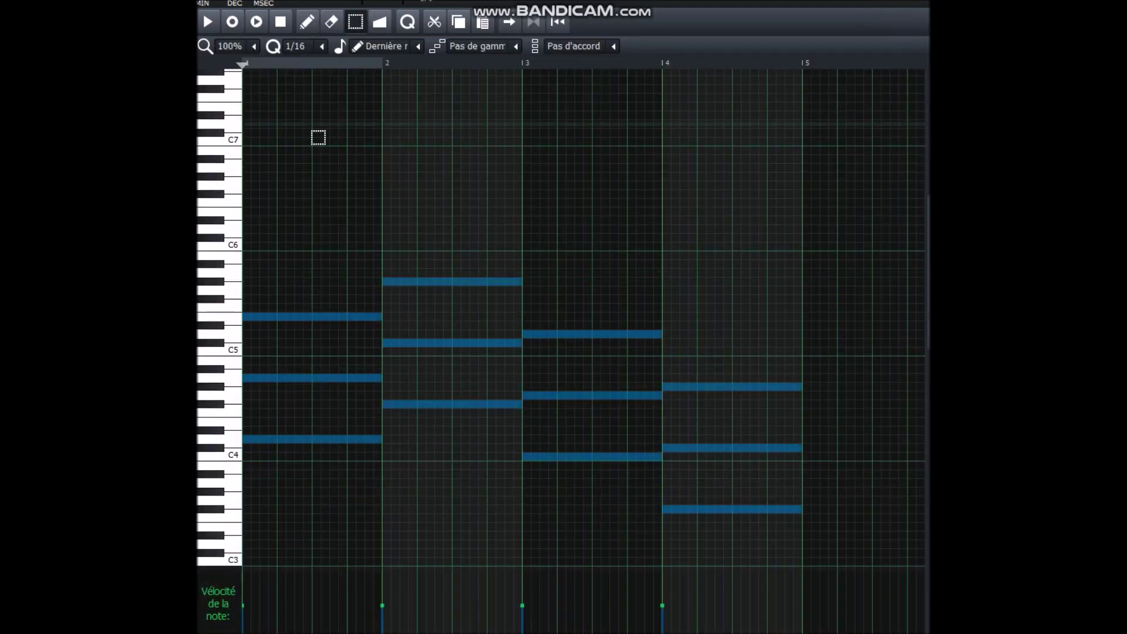
Delete the two upper notes of each chord in all four bars, keeping only the lowest note.
left_click(307, 22)
right_click(335, 316)
right_click(340, 378)
right_click(435, 343)
right_click(473, 282)
right_click(587, 395)
right_click(610, 334)
right_click(693, 386)
right_click(710, 448)
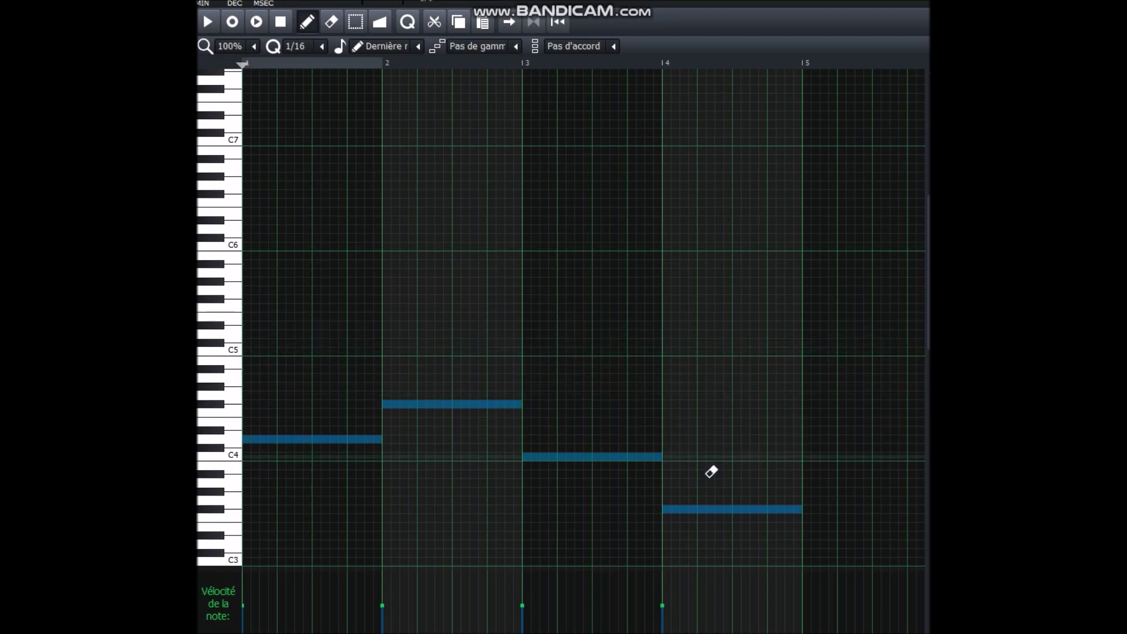
Transpose the four 404 x2 bass notes down three octaves, playing the pattern to check the pitch.
key("ctrl+Down")
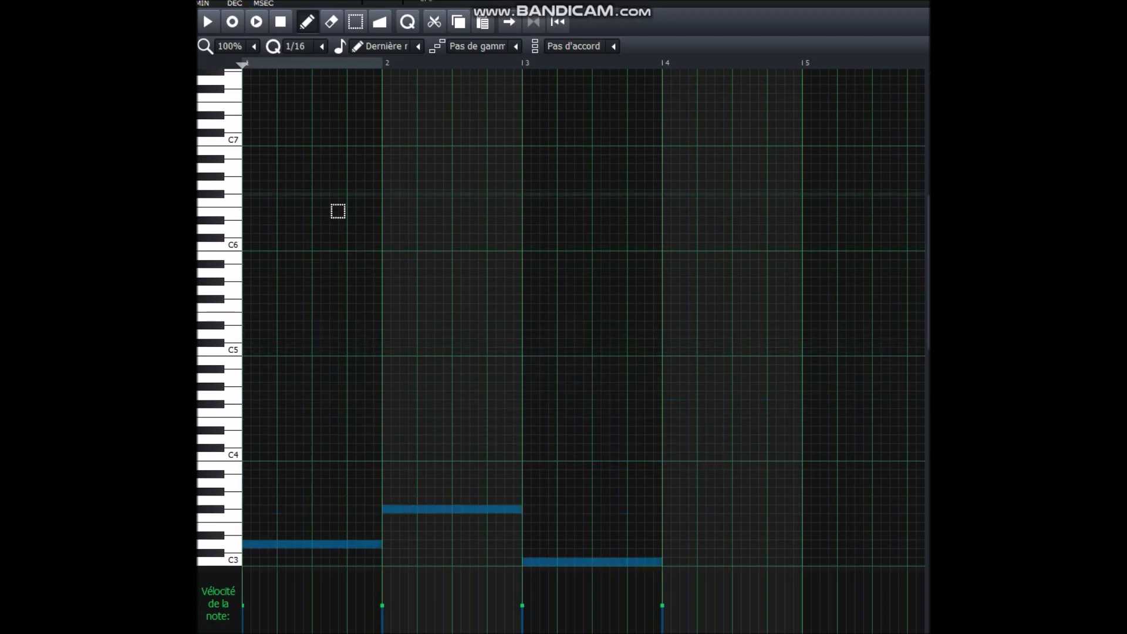
scroll(322, 209, "down", 5)
key("ctrl+Down")
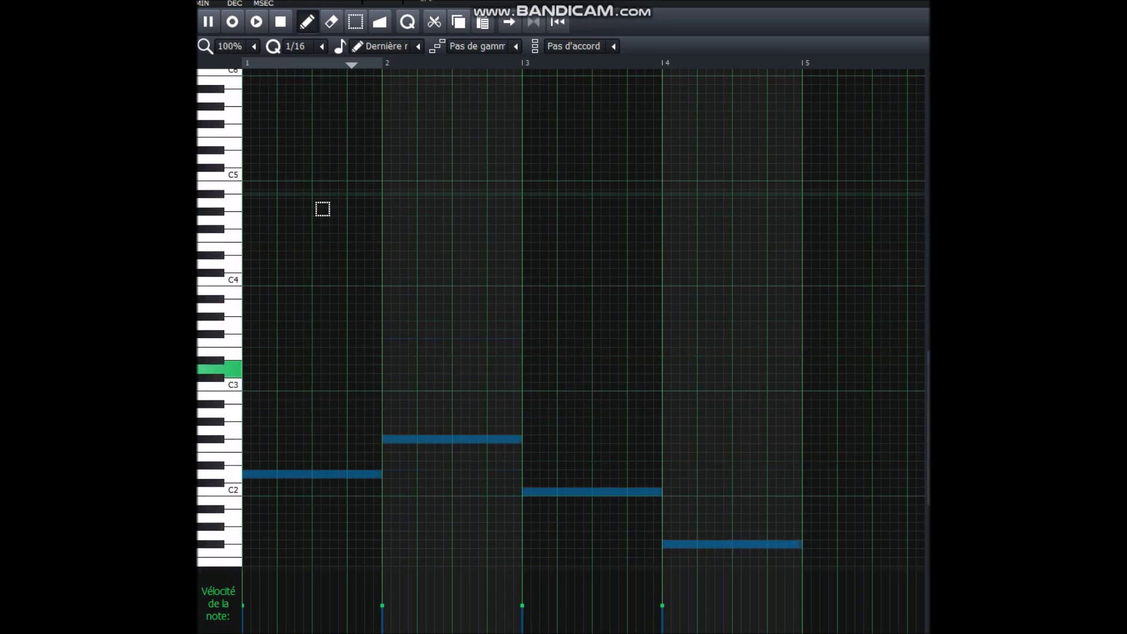
key("space")
key("space")
key("ctrl+Down")
key("space")
scroll(346, 209, "down", 5)
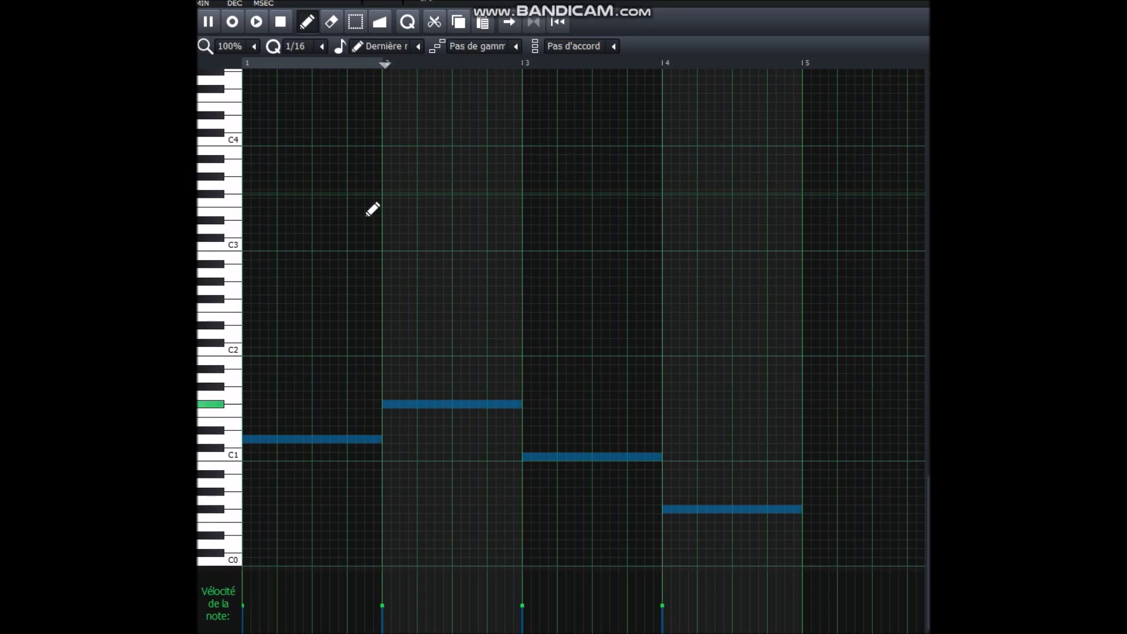
Transpose the bass notes down one more octave, play the line and stop the playback.
key("ctrl+Down")
key("space")
key("space")
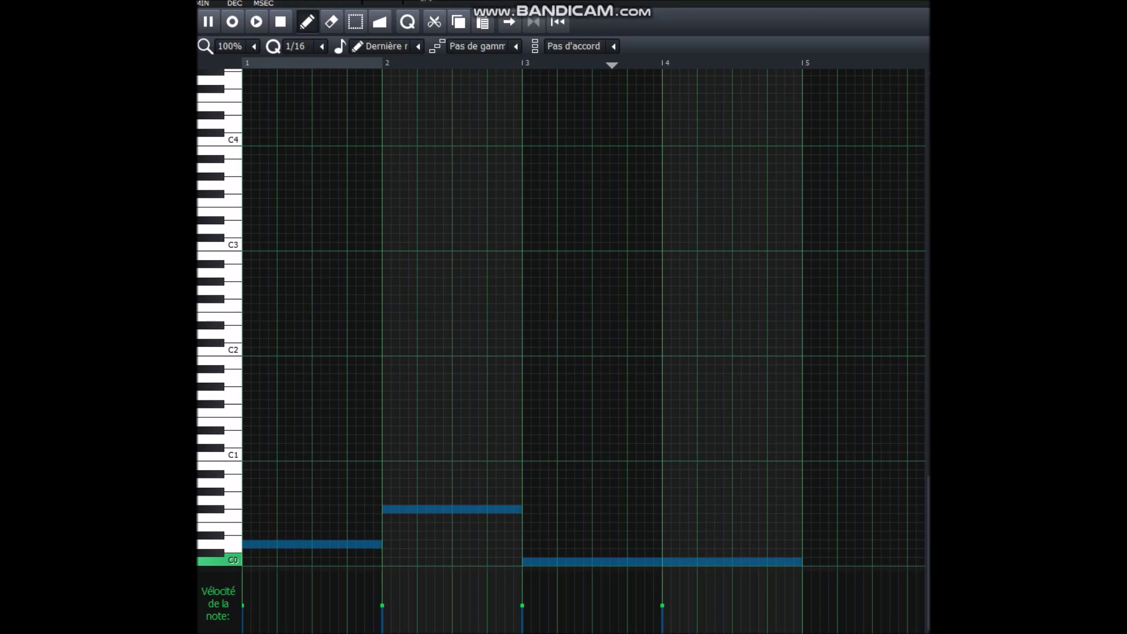
key("space")
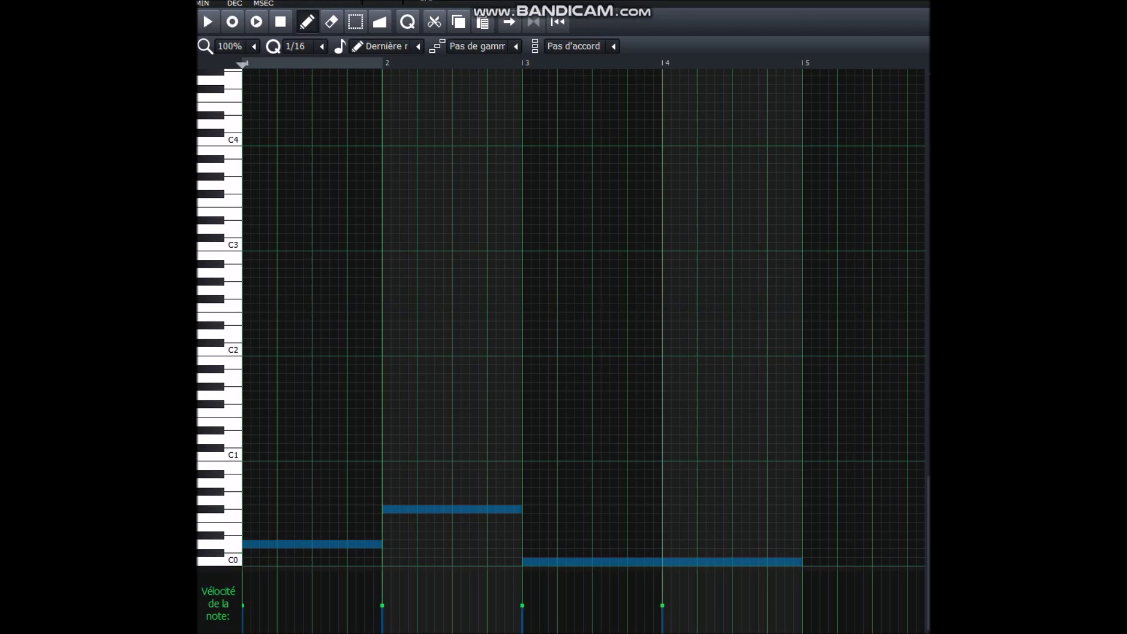
Return to the beat editor, listen to the whole beat with the 404 x2 bass line, and stop it.
key("F5")
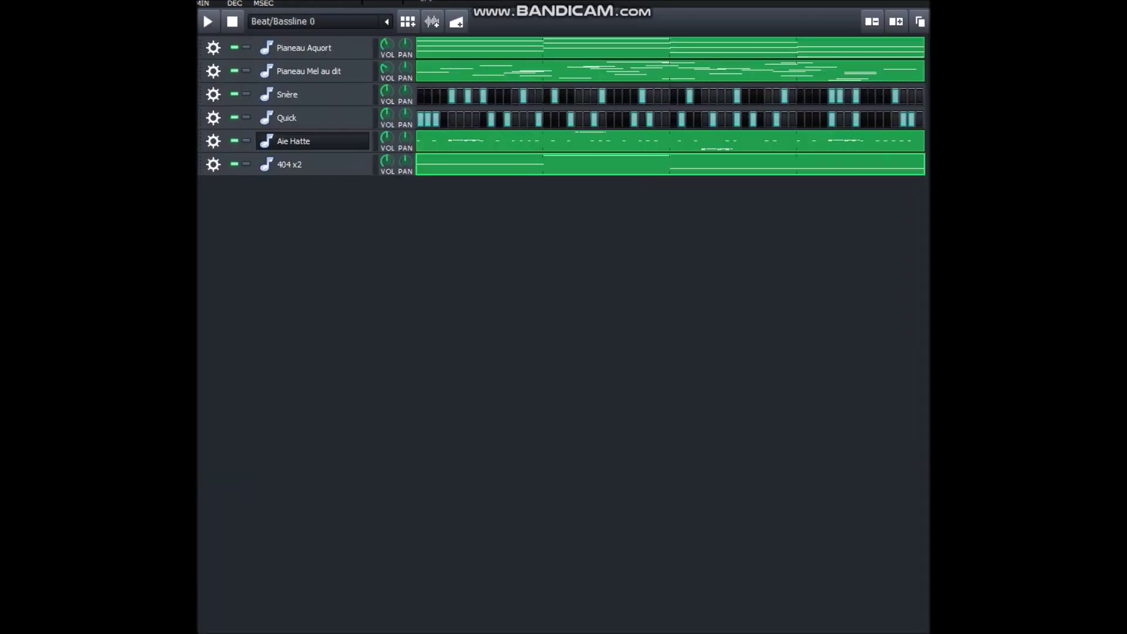
key("space")
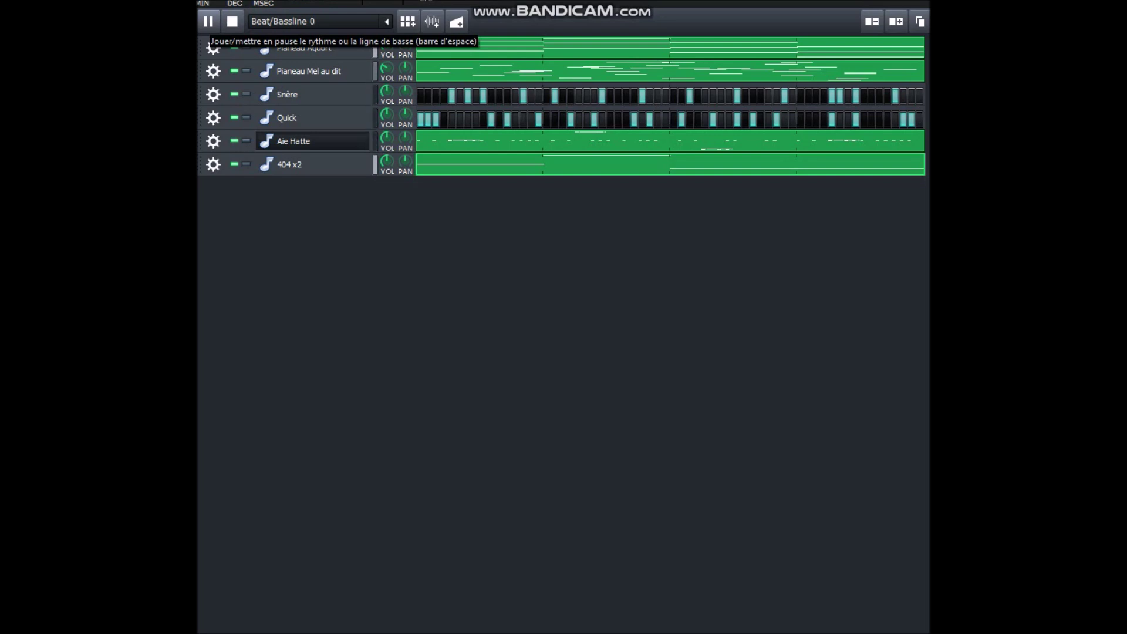
key("space")
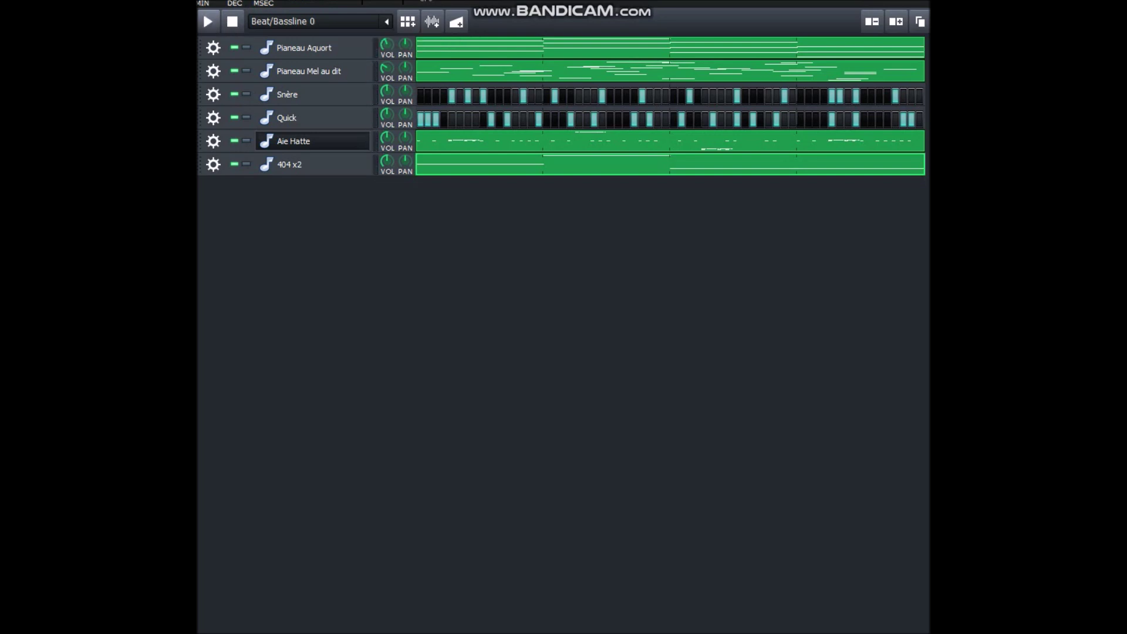